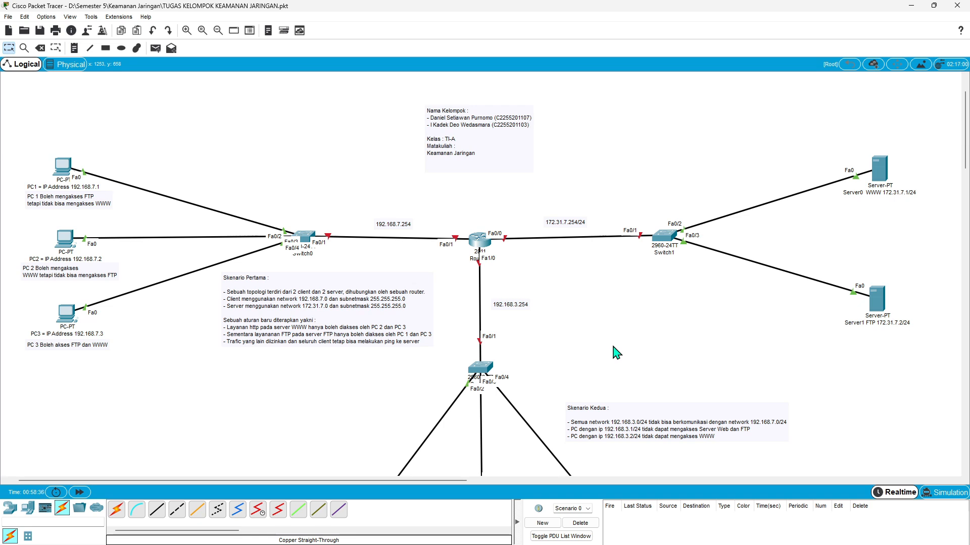
- Open the central router's command line and answer no to the initial configuration dialog
scroll(616, 353, down, 3)
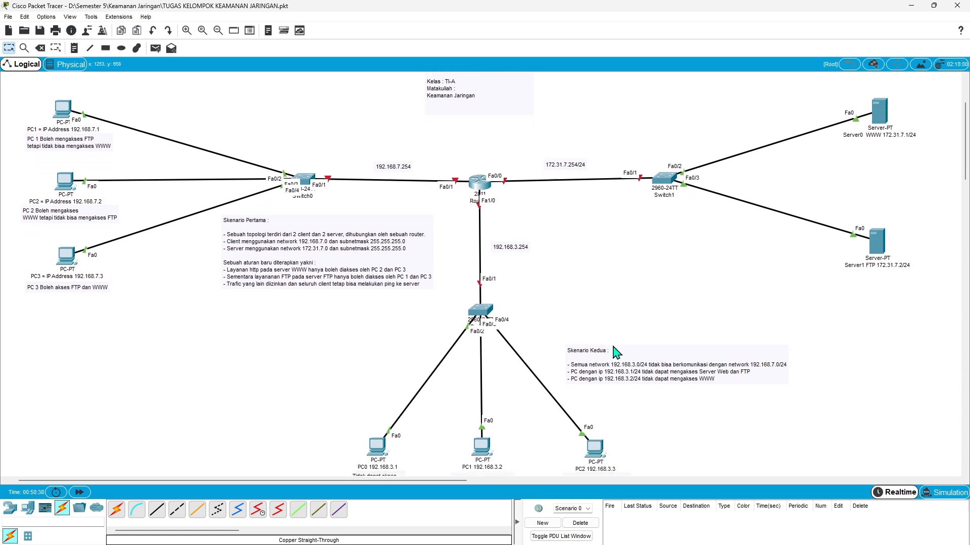
scroll(616, 353, down, 1)
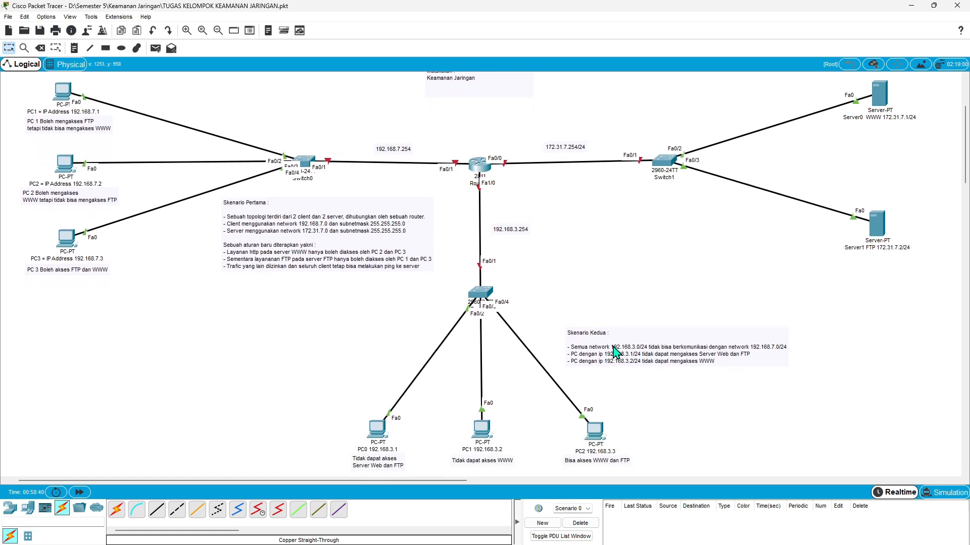
scroll(616, 353, up, 2)
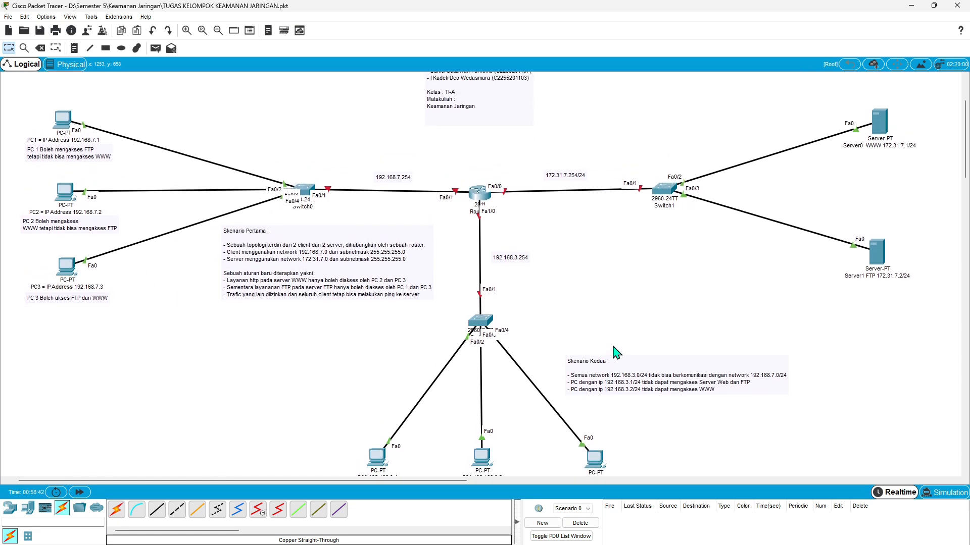
scroll(599, 303, up, 1)
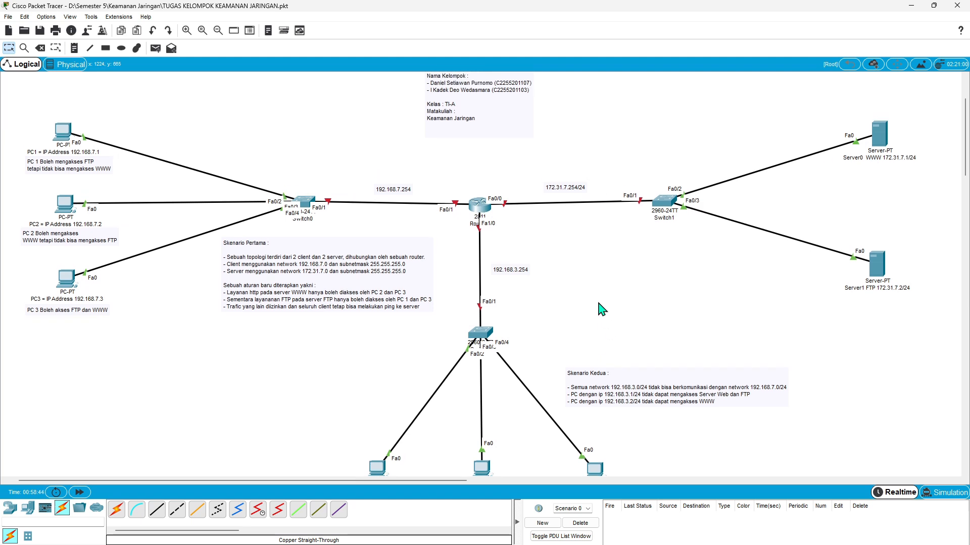
scroll(601, 309, up, 1)
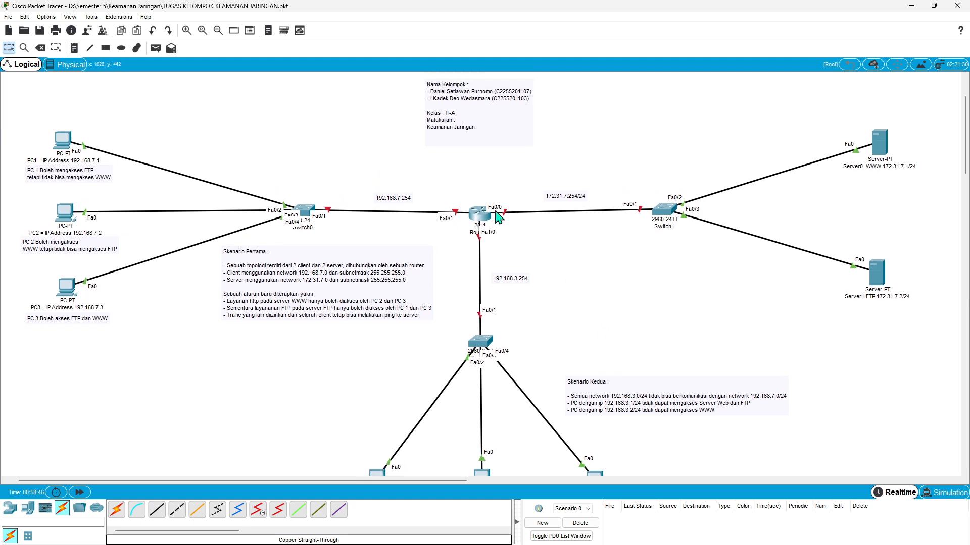
mouse_move(483, 217)
click(481, 218)
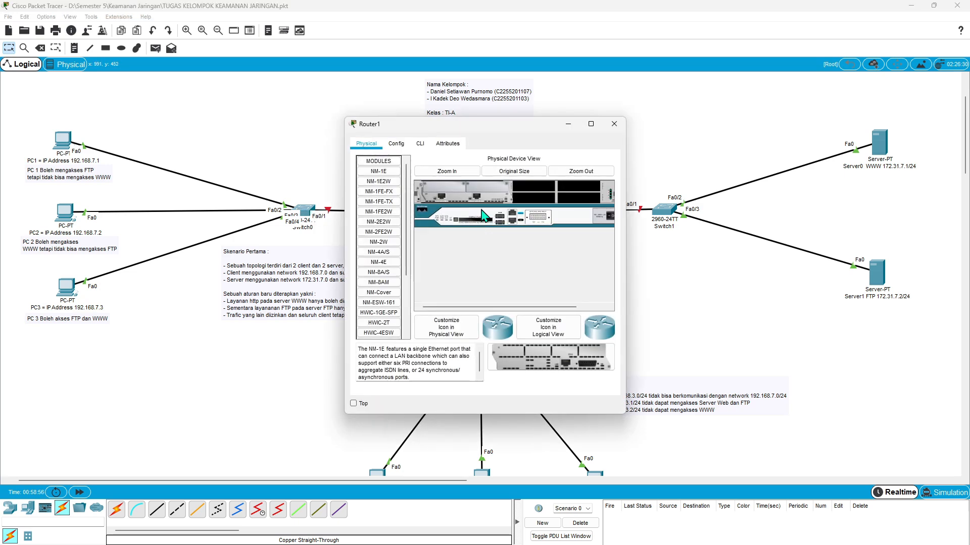
click(422, 149)
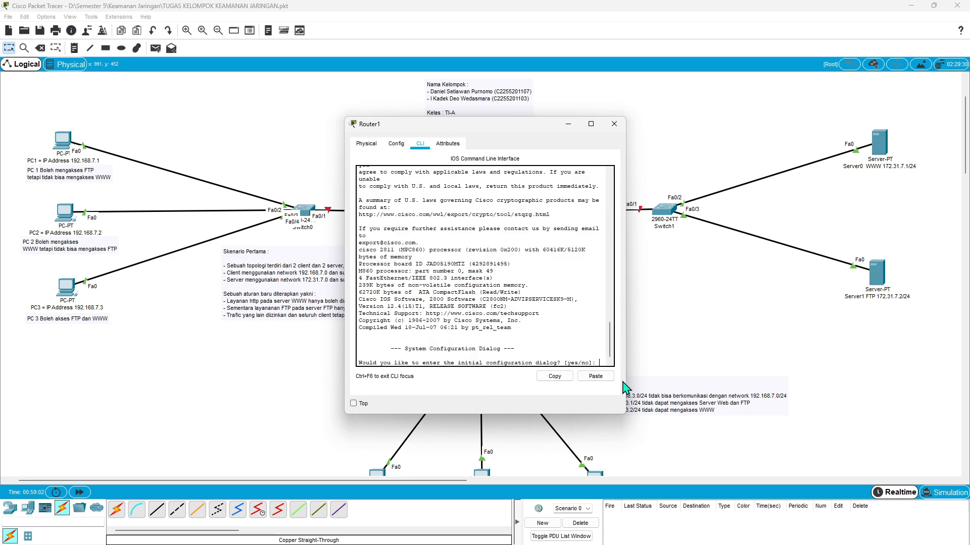
text(no)
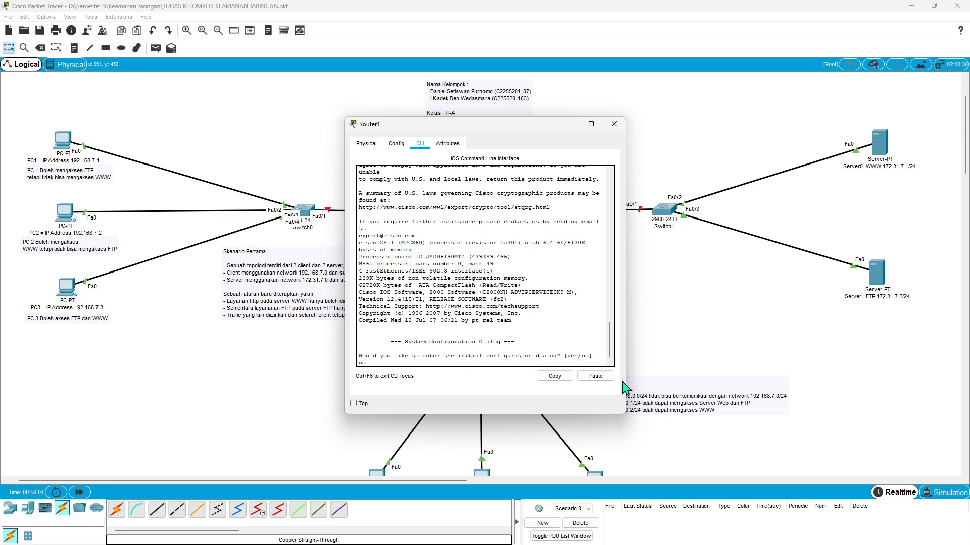
key(Return)
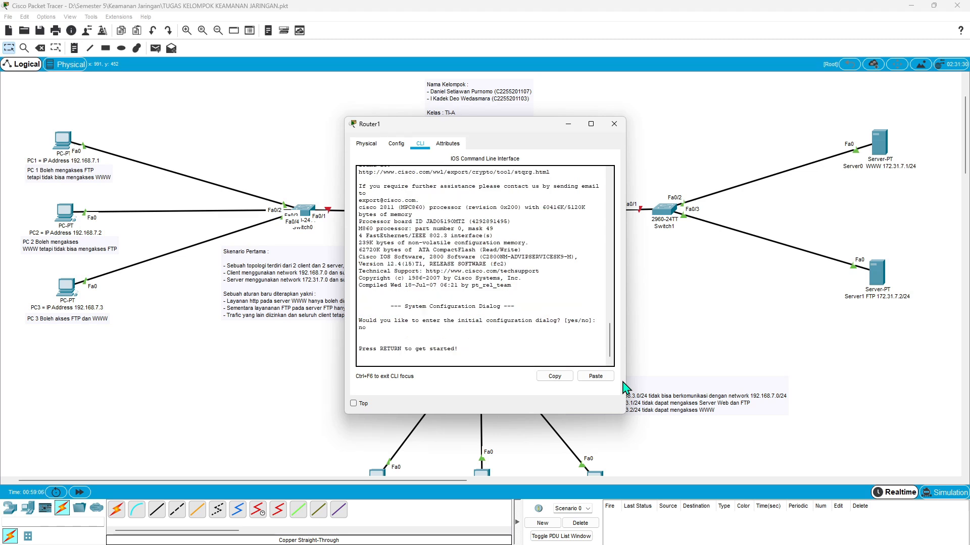
key(Return)
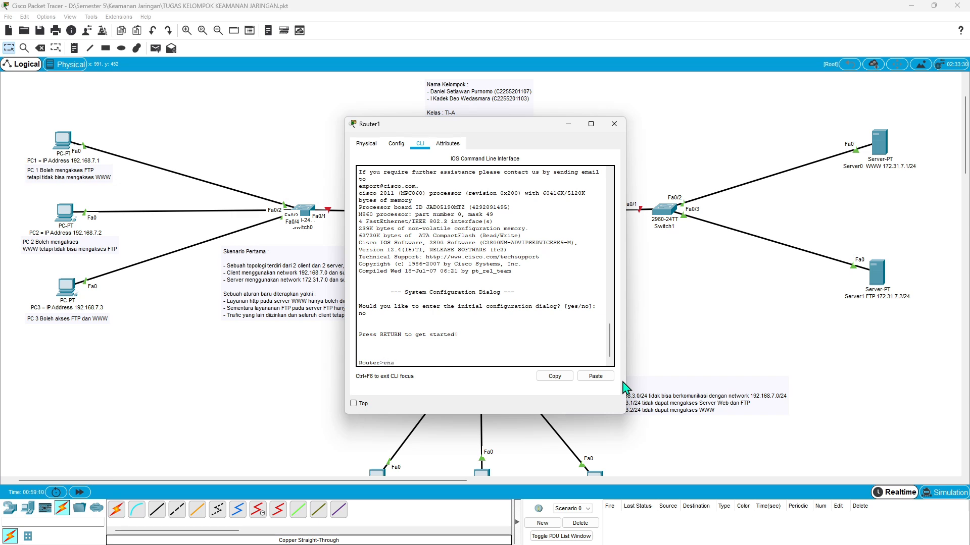
- Enter privileged mode with ena and global configuration mode with conf t on the router
text(ena)
key(Return)
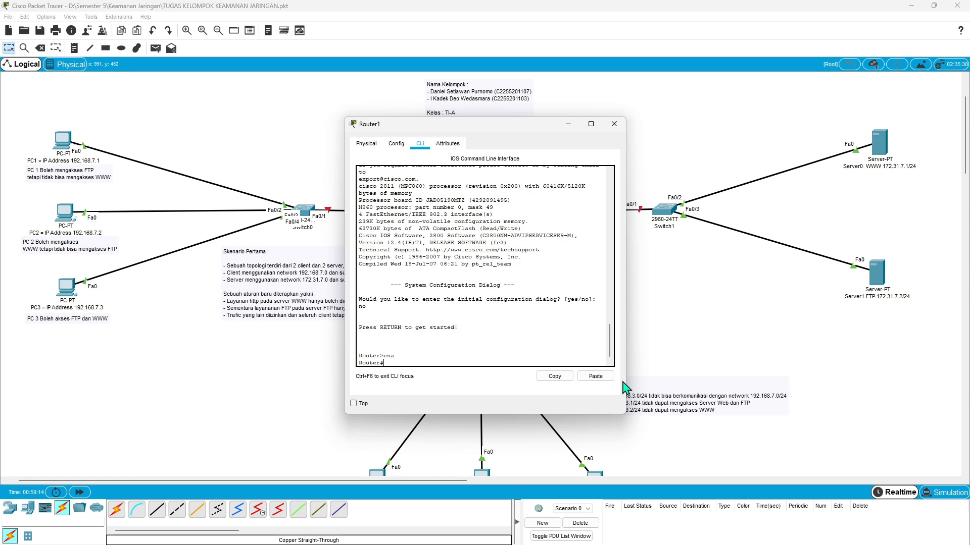
text(conf t)
key(Return)
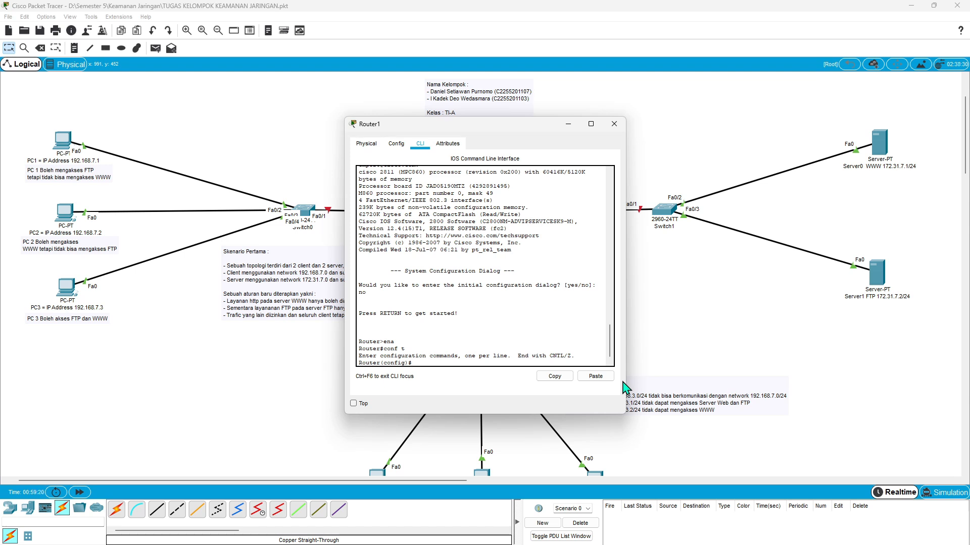
- Assign IP address 172.168.7.254 with subnet mask 255.255.255.0 to the router's interface fa0/0
drag(518, 130, 343, 132)
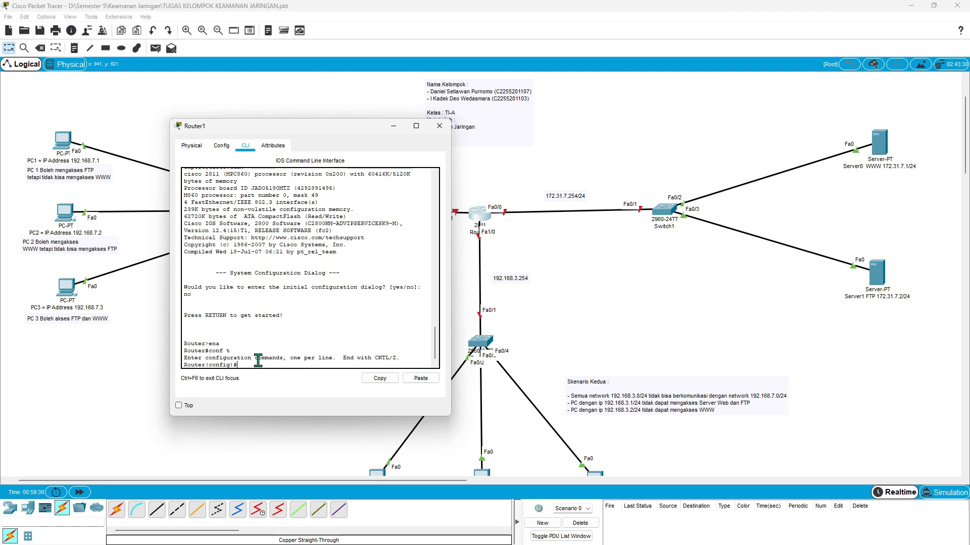
text(int fa0/0)
key(Return)
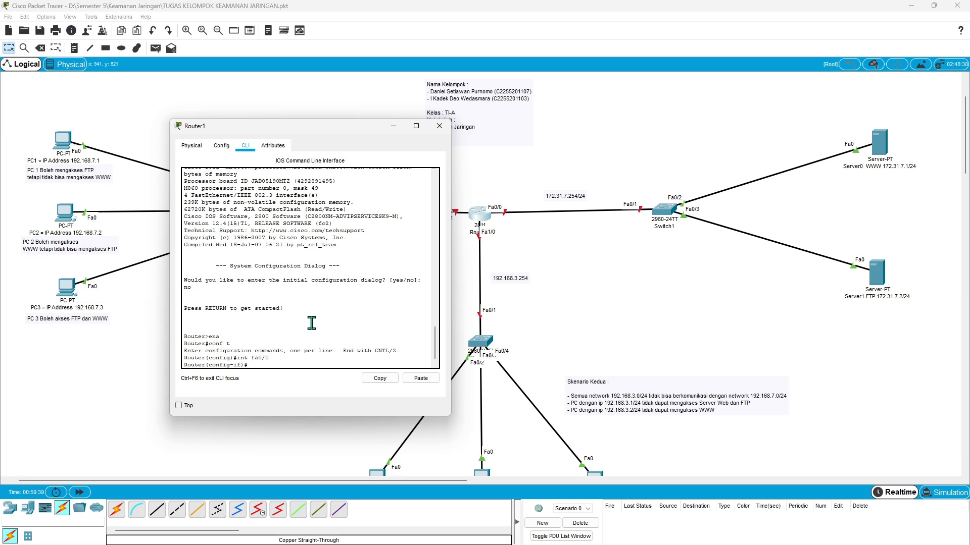
text(ip)
text( add)
text( 172)
text(.168.7.254)
text(254 255.25)
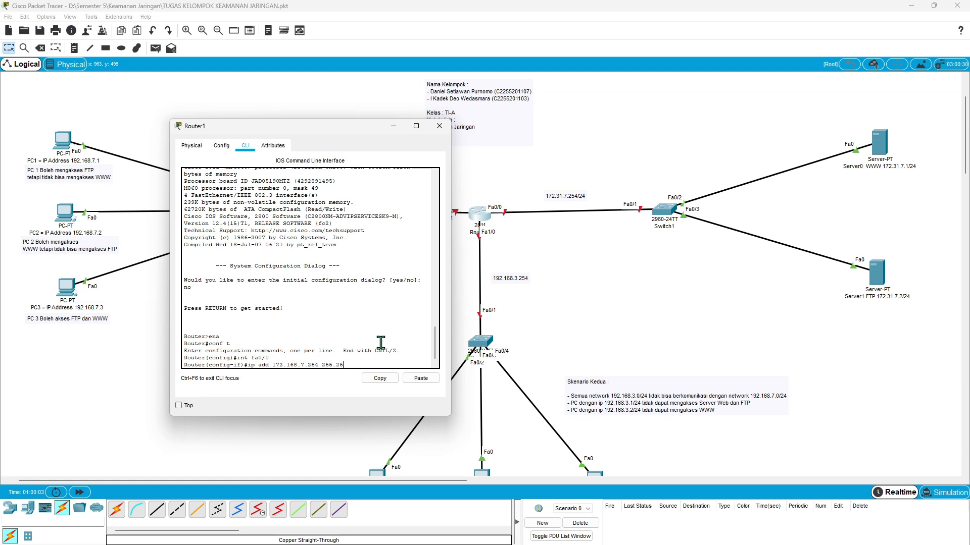
text(5.255.0)
key(Return)
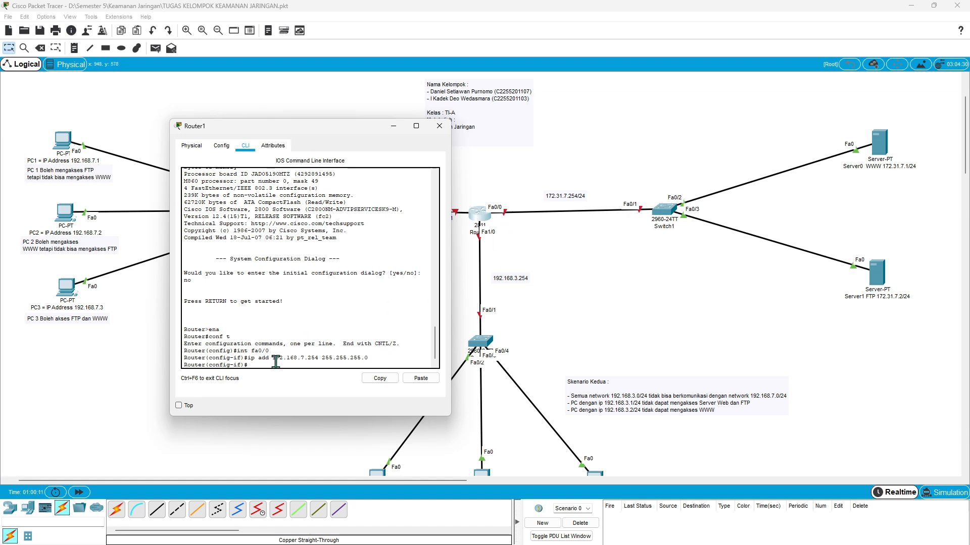
- Enable interface fa0/0 with no shut and exit its interface configuration
text(no)
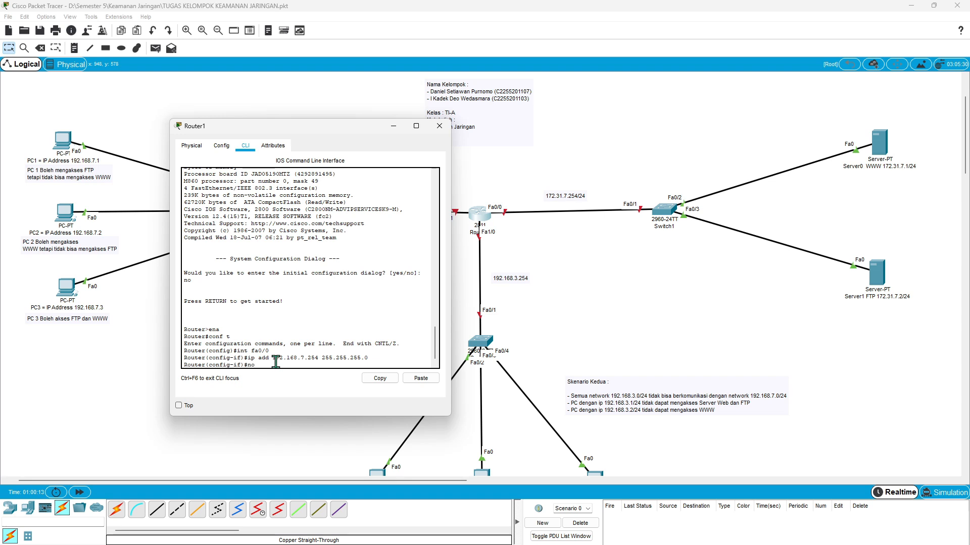
text( shut)
key(Return)
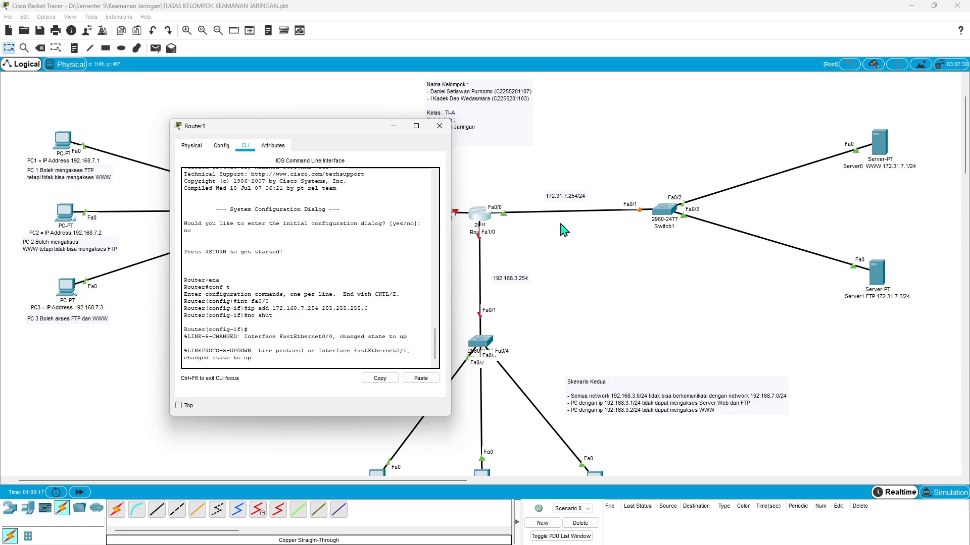
drag(356, 125, 727, 119)
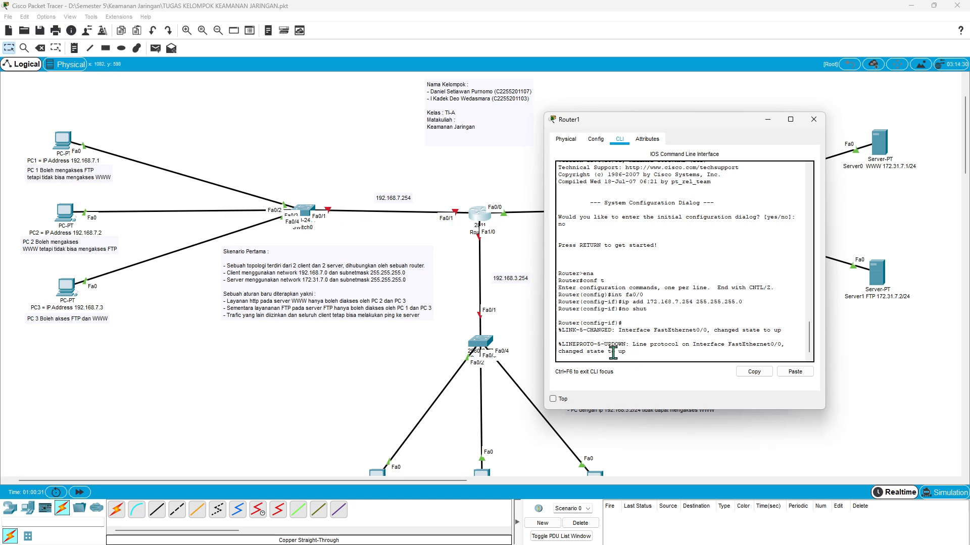
key(Return)
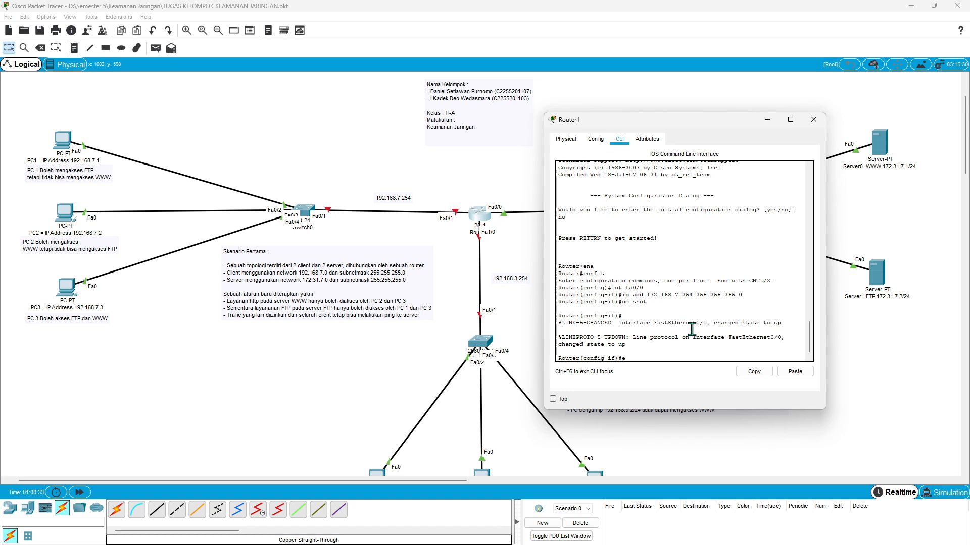
text(ex)
key(Return)
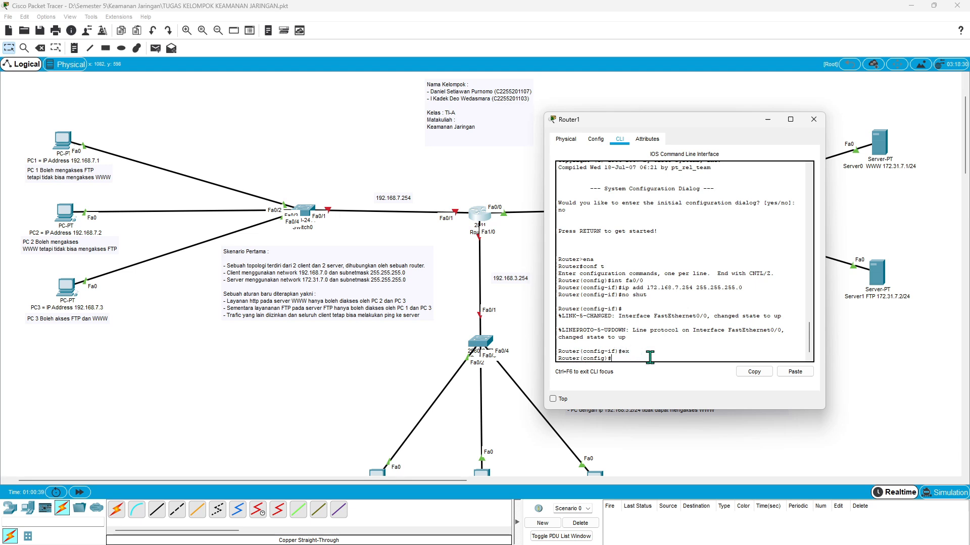
- Assign IP address 192.168.7.254 with subnet mask 255.255.255.0 to the router's interface fa0/1
text(int fa0/1)
key(Return)
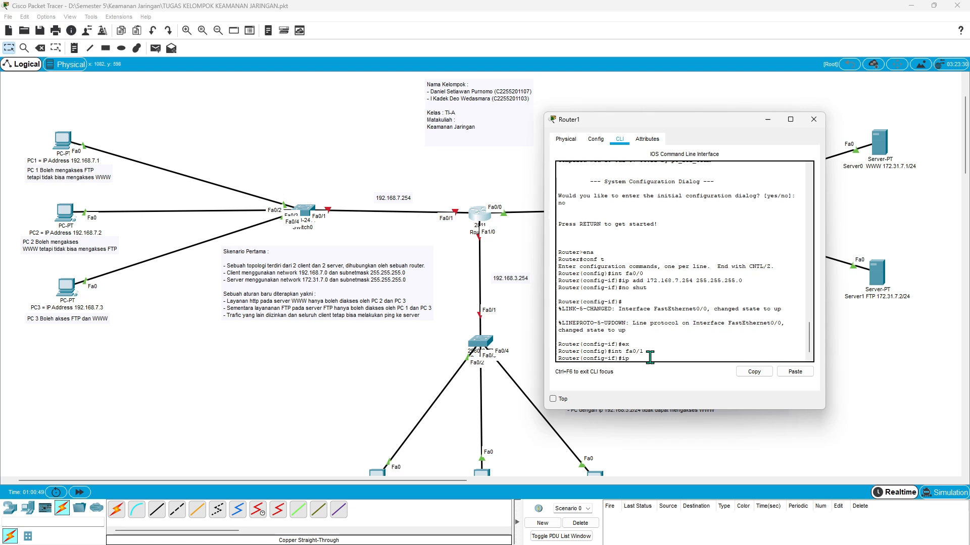
text(ip add 192.168.7.254 255)
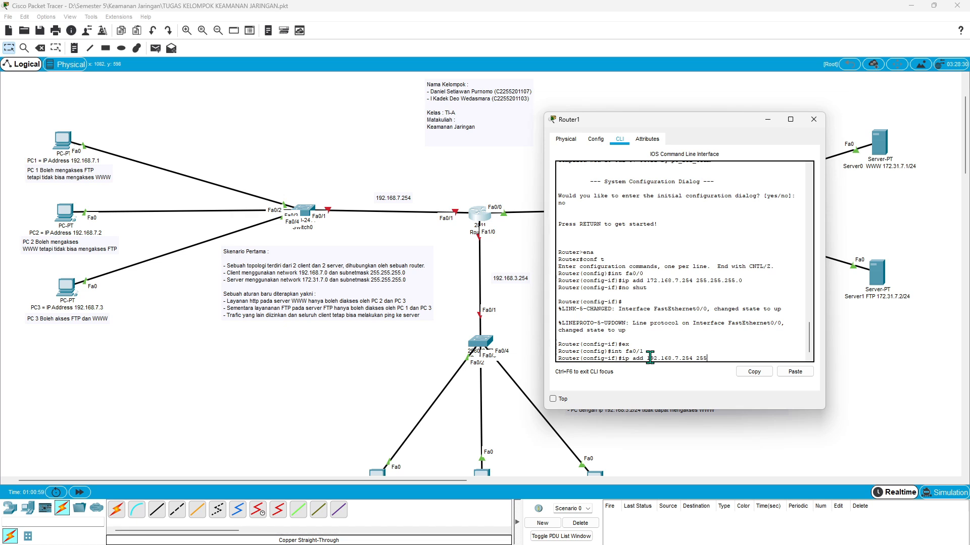
text(.255.255.0)
key(Return)
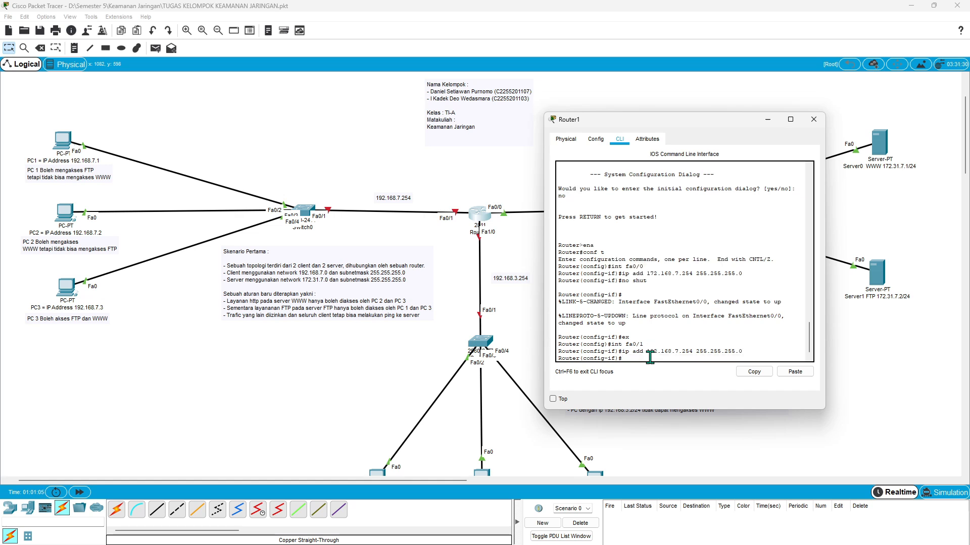
- Enable interface fa0/1 with no shut and exit its interface configuration
text(no shut)
key(Return)
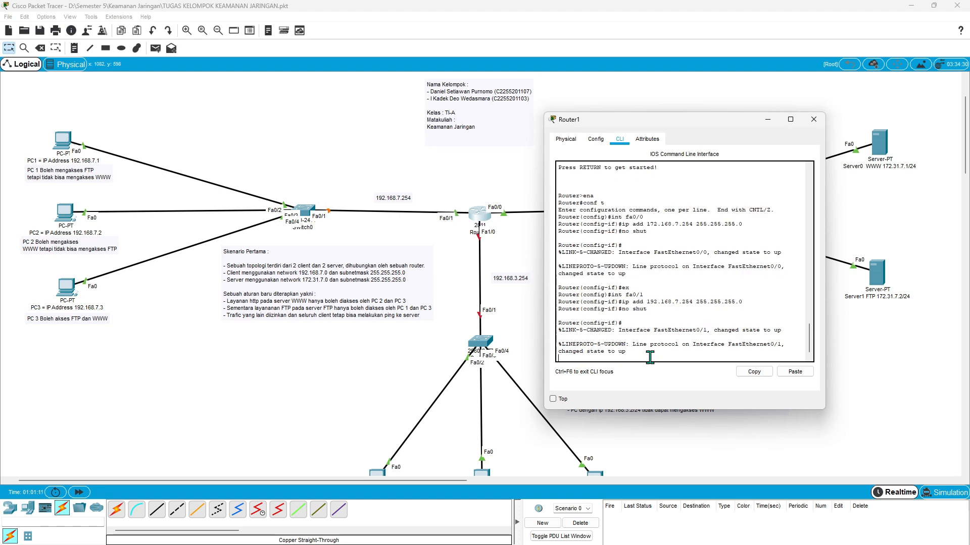
key(Return)
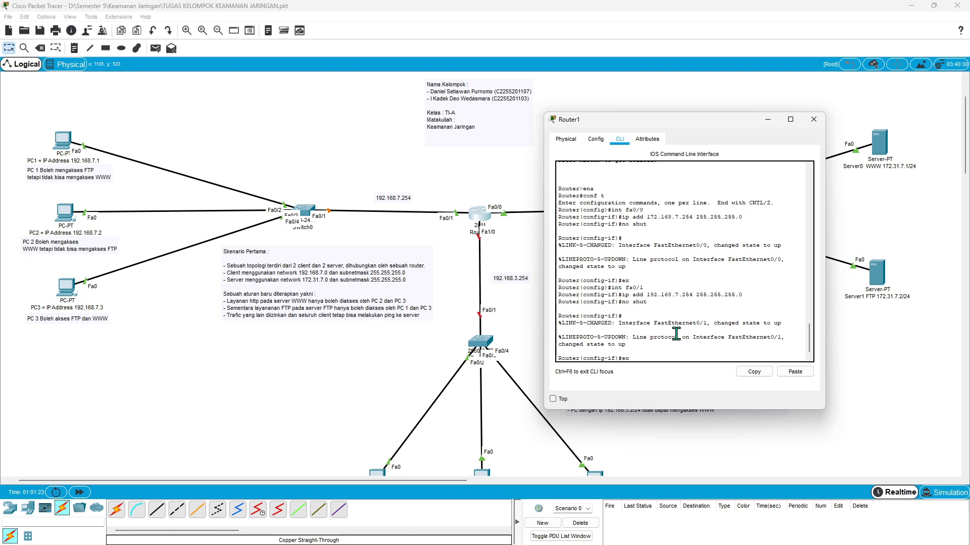
key(Return)
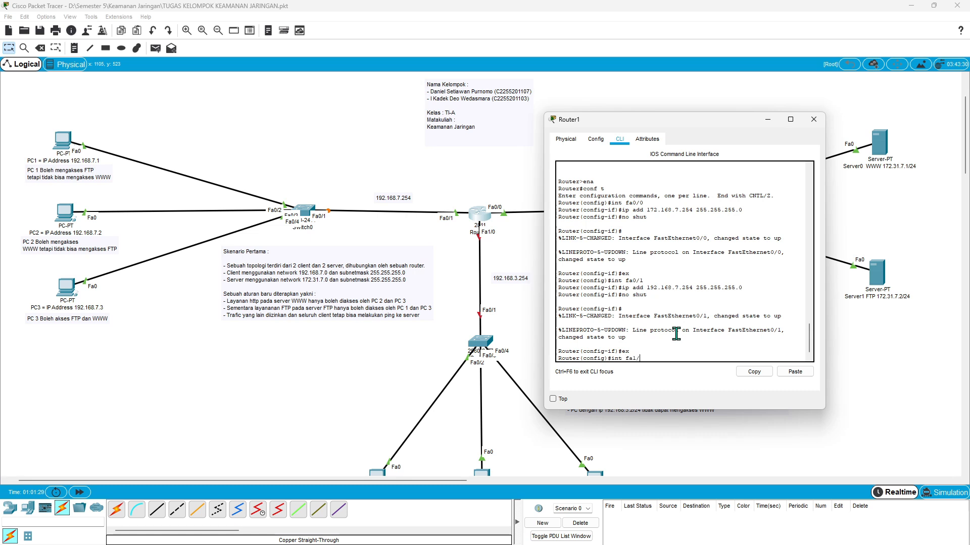
- Assign IP address 192.168.3.254 with subnet mask 255.255.255.0 to the router's interface fa1/0
text(int fa1/0)
key(Return)
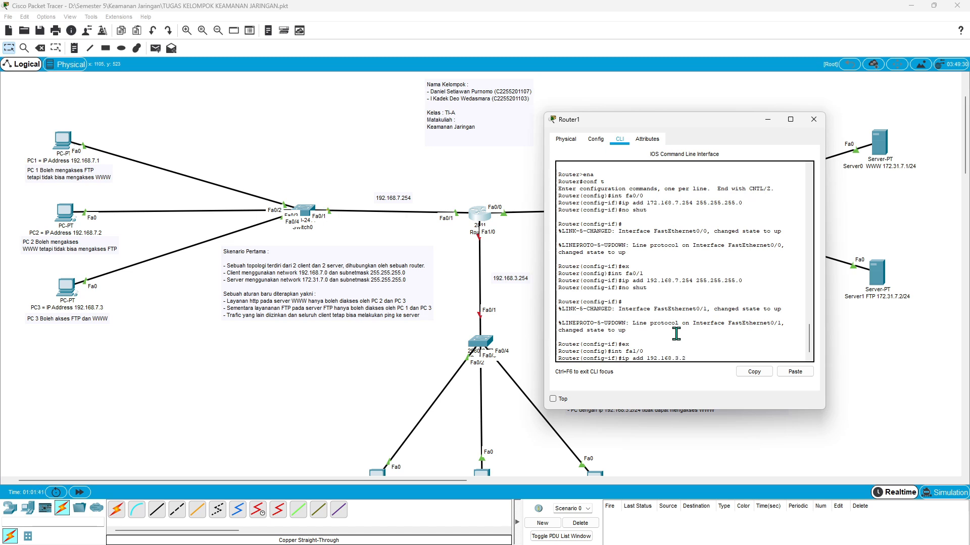
text(54)
text(255.255.255.0)
key(Return)
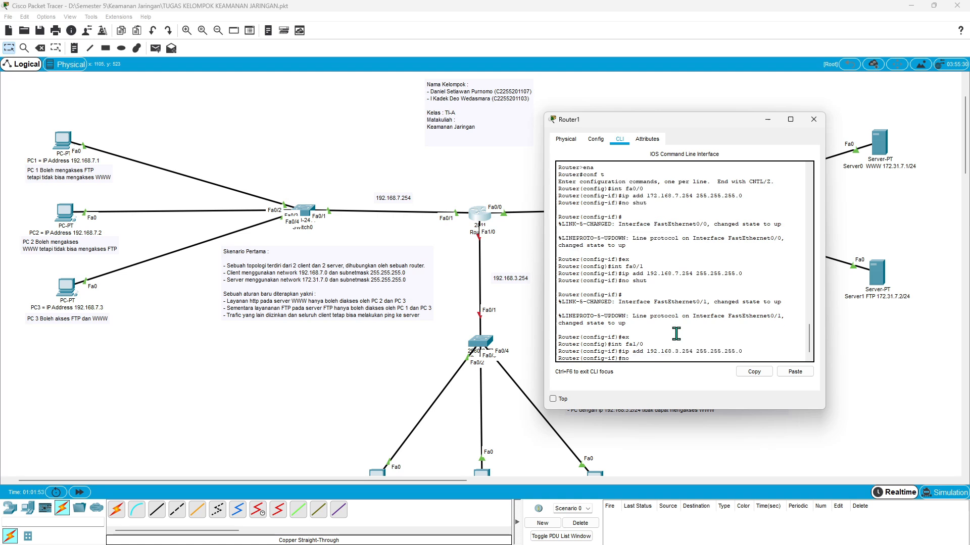
- Enable interface fa1/0 with no shut and fast-forward the simulation with the router window minimized
key(Return)
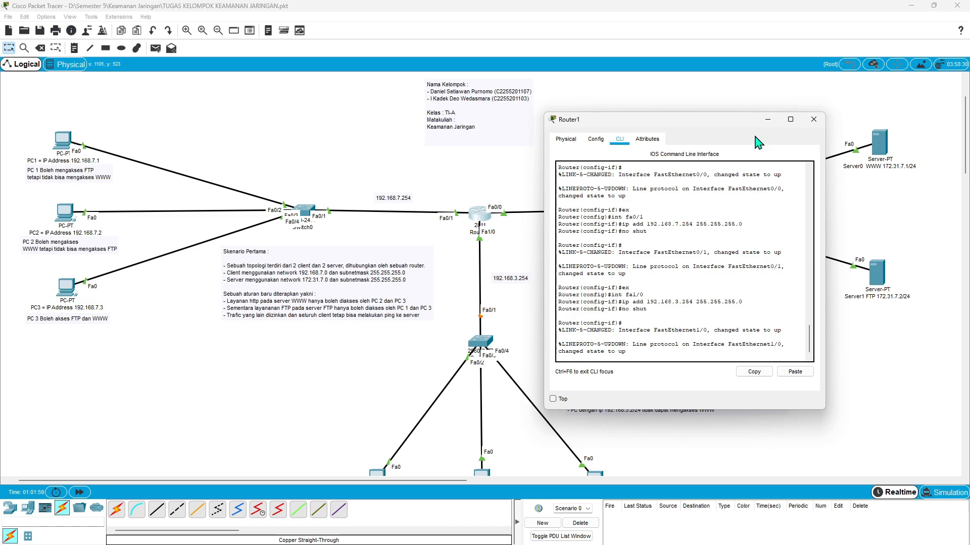
click(768, 120)
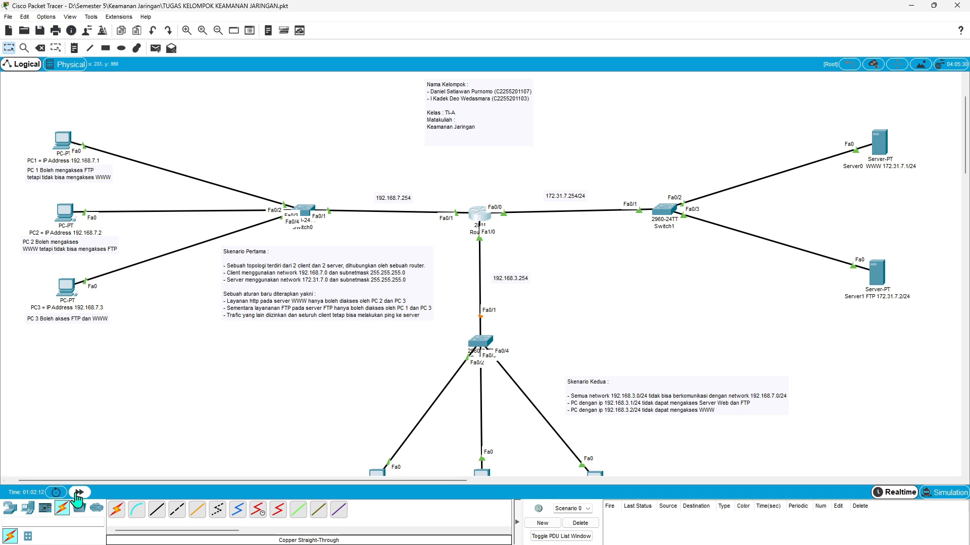
click(78, 494)
- Change the number of clients in the "Skenario Pertama" note to 3
drag(438, 325, 203, 245)
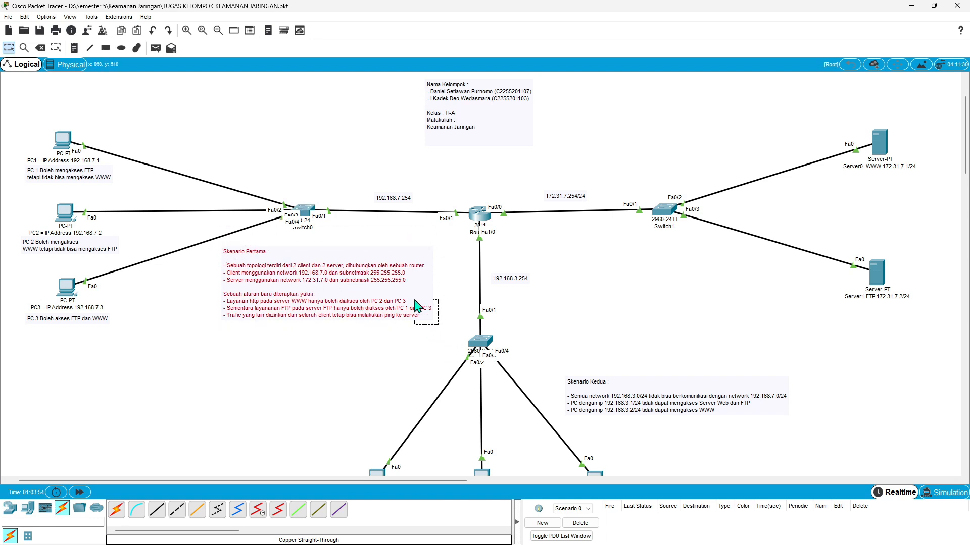
mouse_move(438, 325)
mouse_down()
mouse_move(449, 336)
mouse_move(439, 326)
mouse_up()
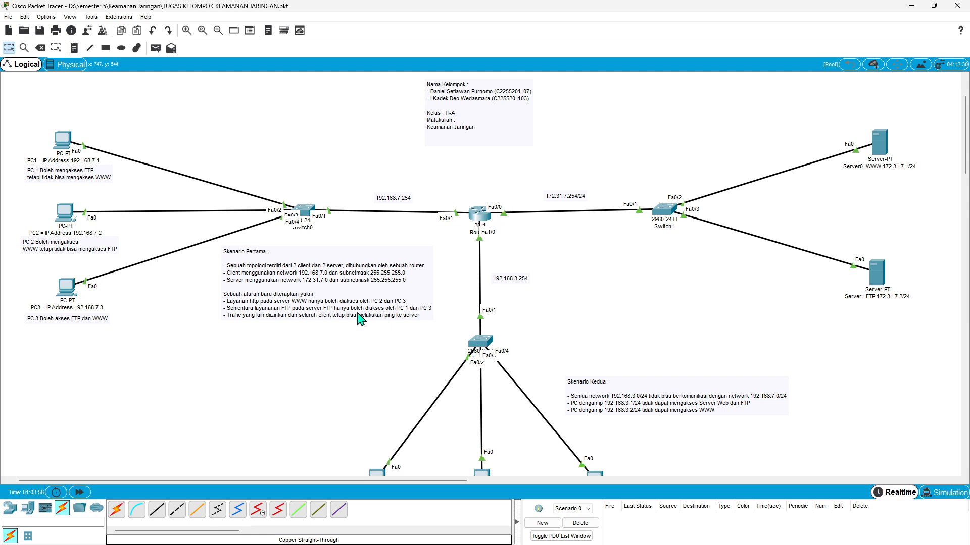
double_click(299, 274)
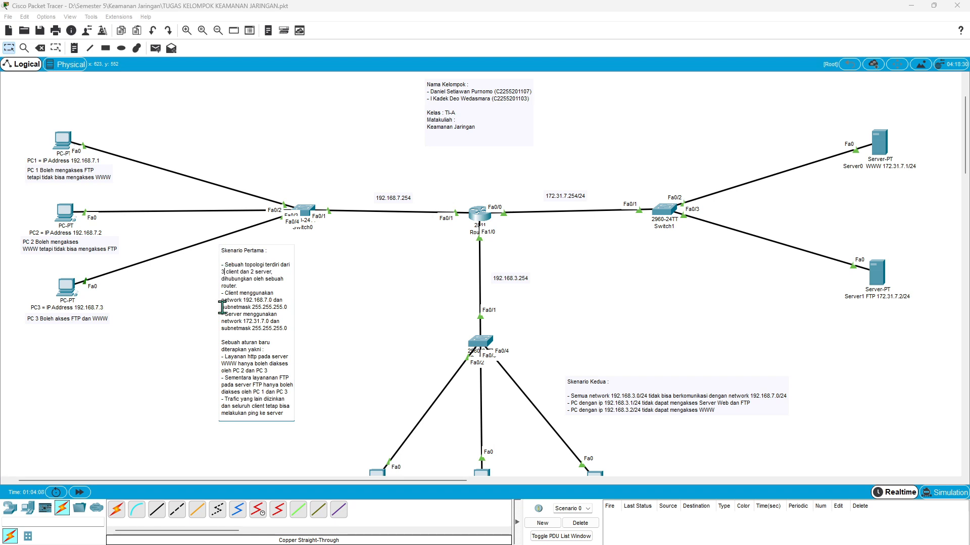
click(340, 292)
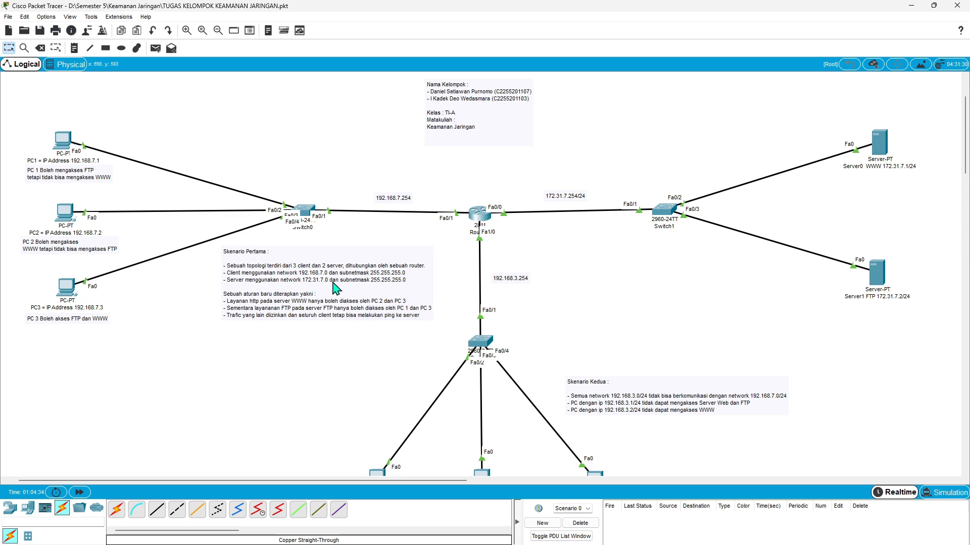
- Correct the spelling of "layanan" in the FTP rule of the "Skenario Pertama" note
double_click(410, 279)
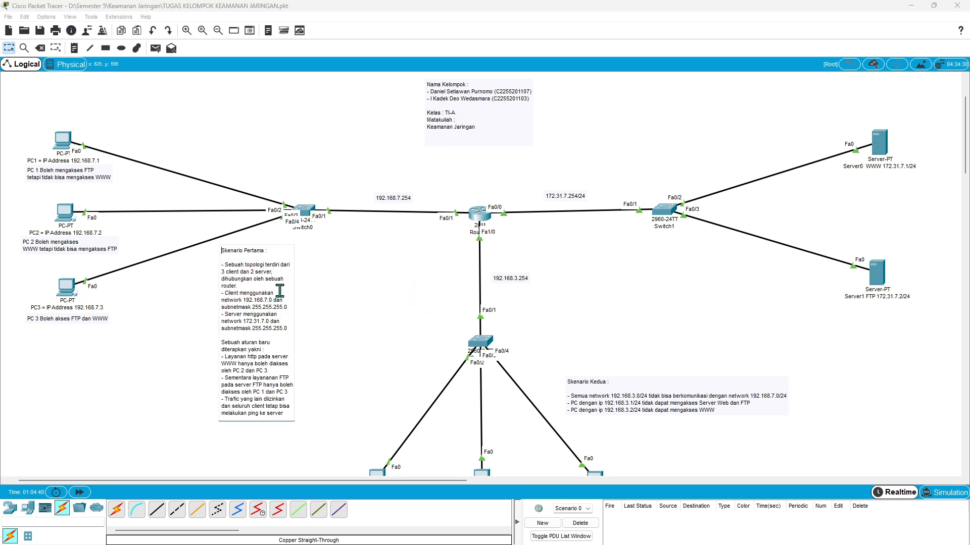
click(381, 404)
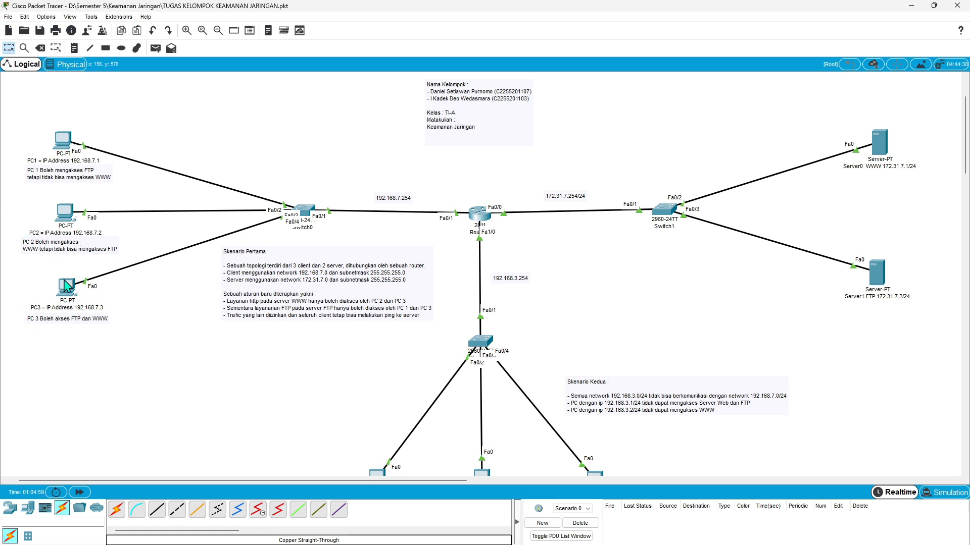
double_click(282, 313)
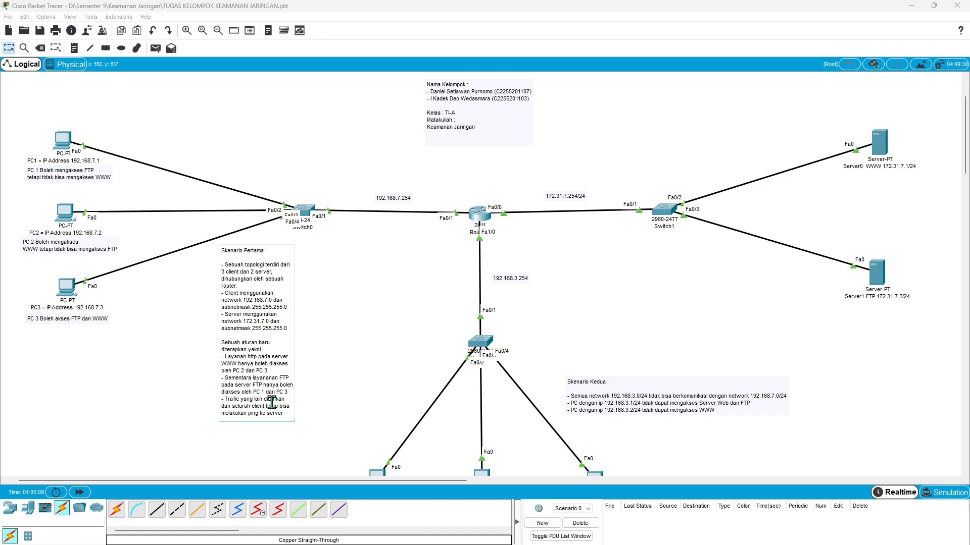
click(356, 427)
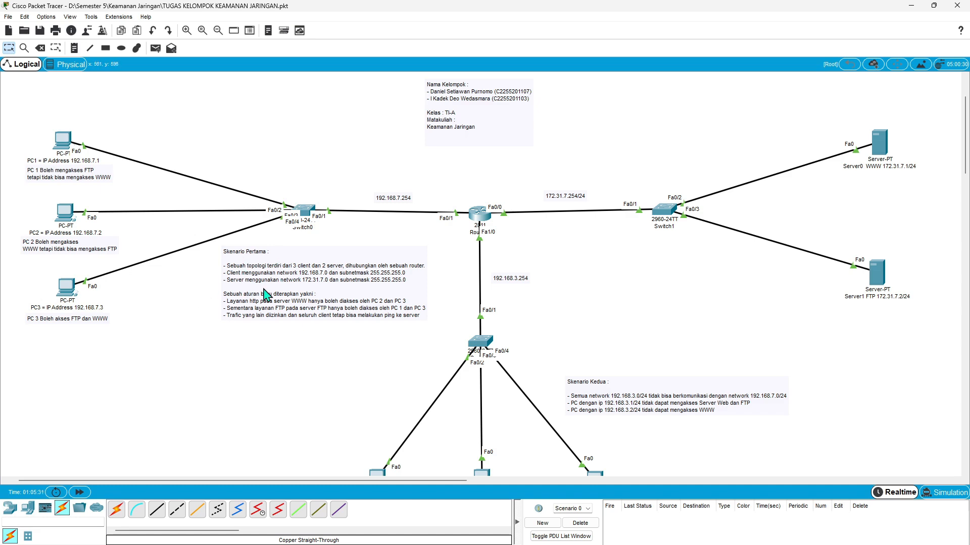
- Leave interface configuration on the router down to privileged mode, and re-enter global configuration with conf t
click(483, 218)
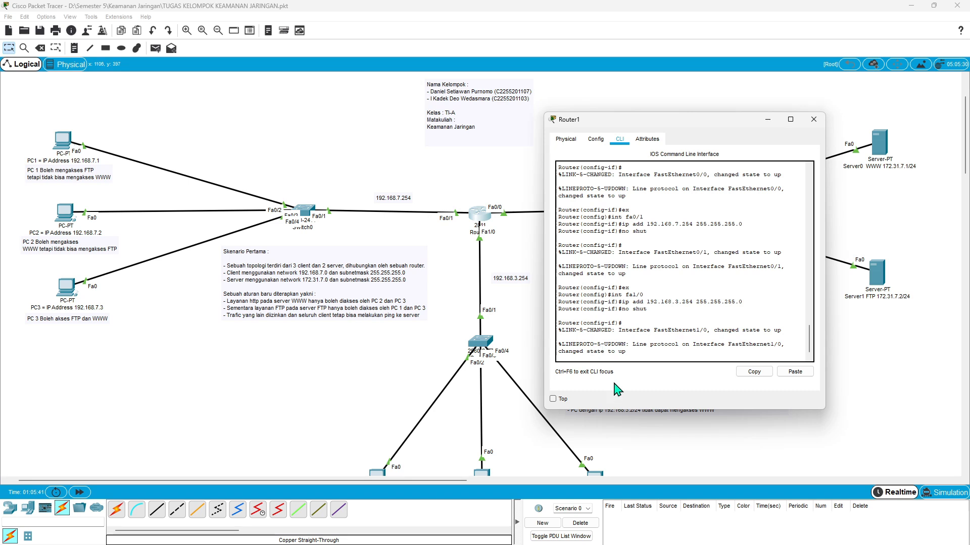
key(Return)
text(ex)
key(Return)
text(ex)
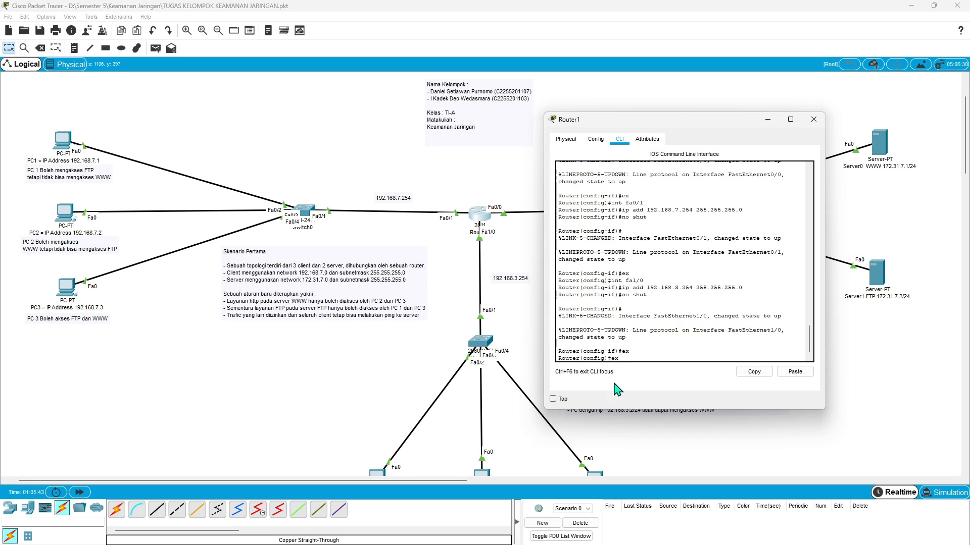
key(Return)
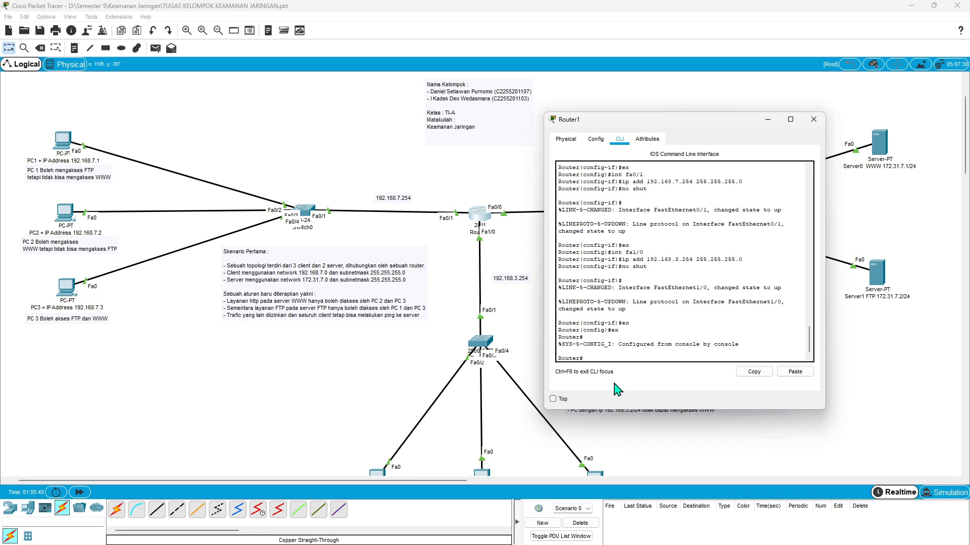
text(conf t)
key(Return)
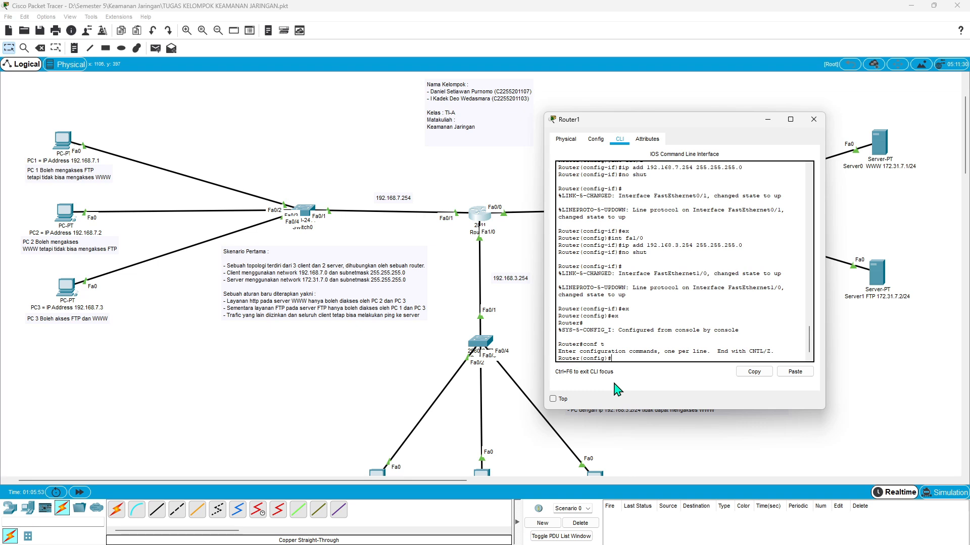
text(access-list 100)
text(den)
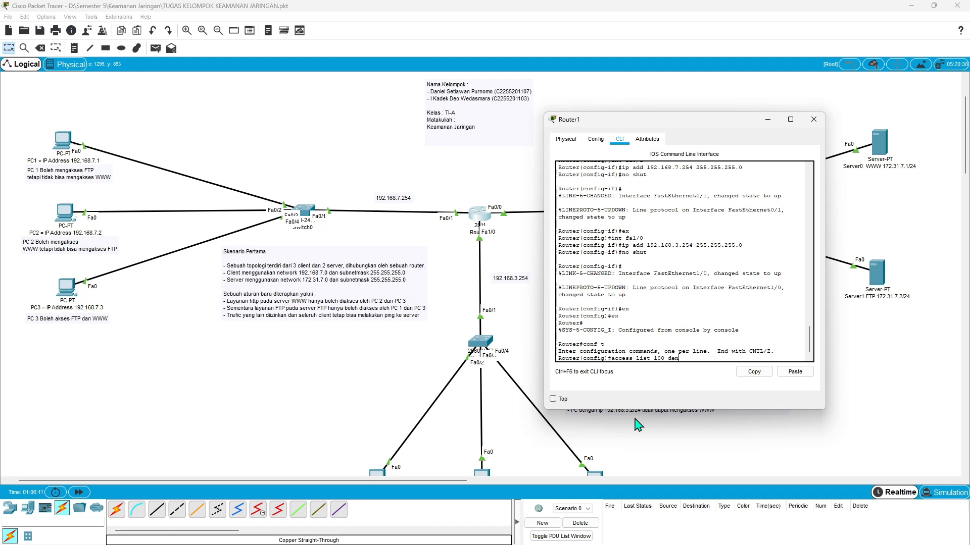
text(y)
text(tcp host)
text(192.168.7.1 host)
drag(686, 125, 615, 122)
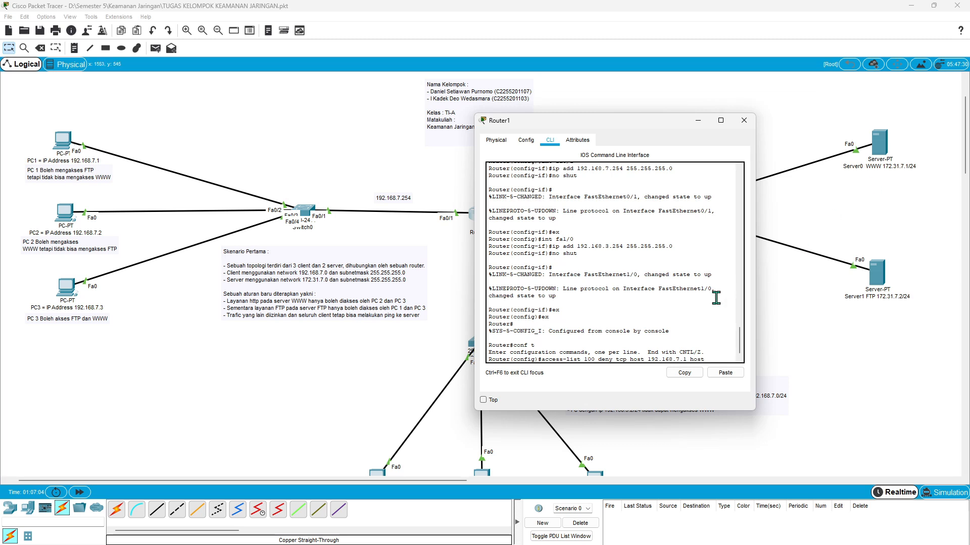
text(72.31.7.1 eq www)
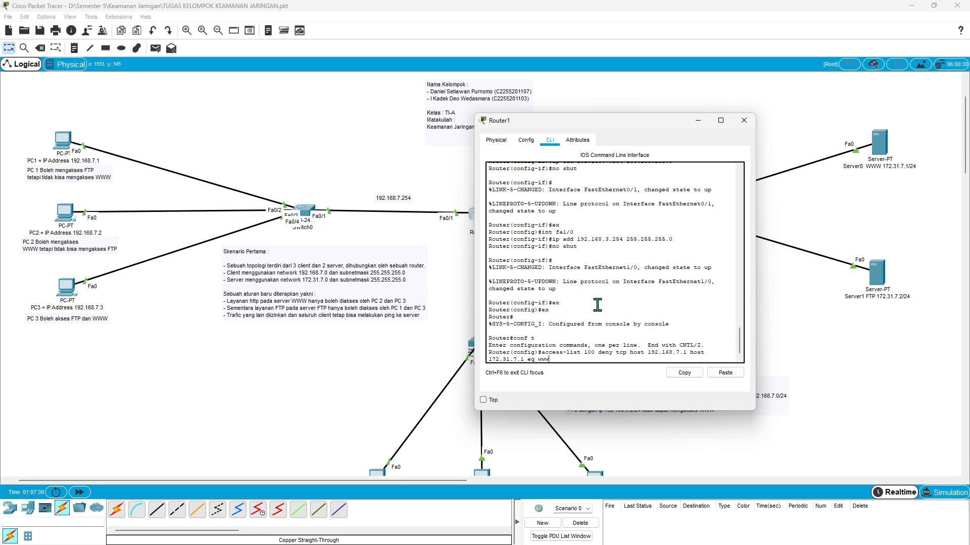
key(Return)
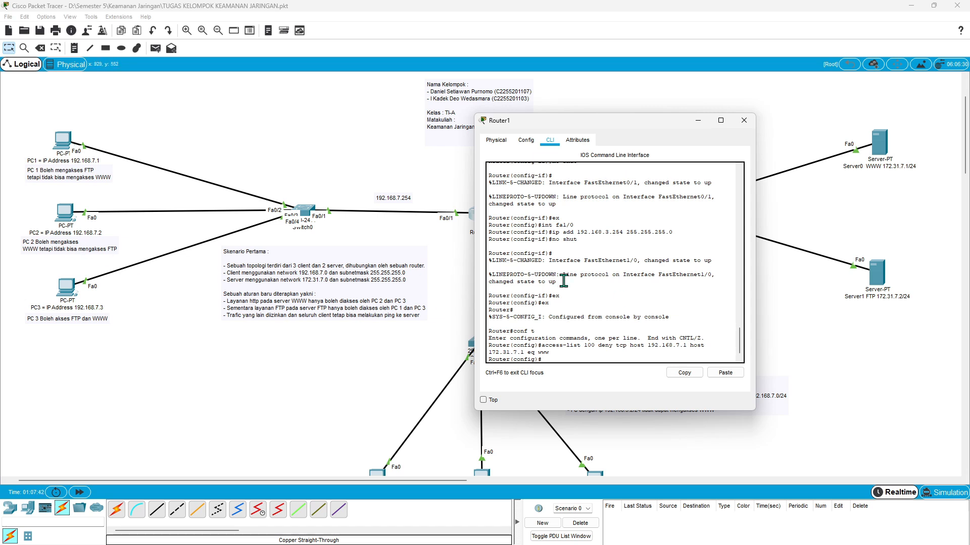
- Add the router rule access-list 100 deny tcp host 192.168.7.2 host 172.31.7.2 eq ftp
key(Up)
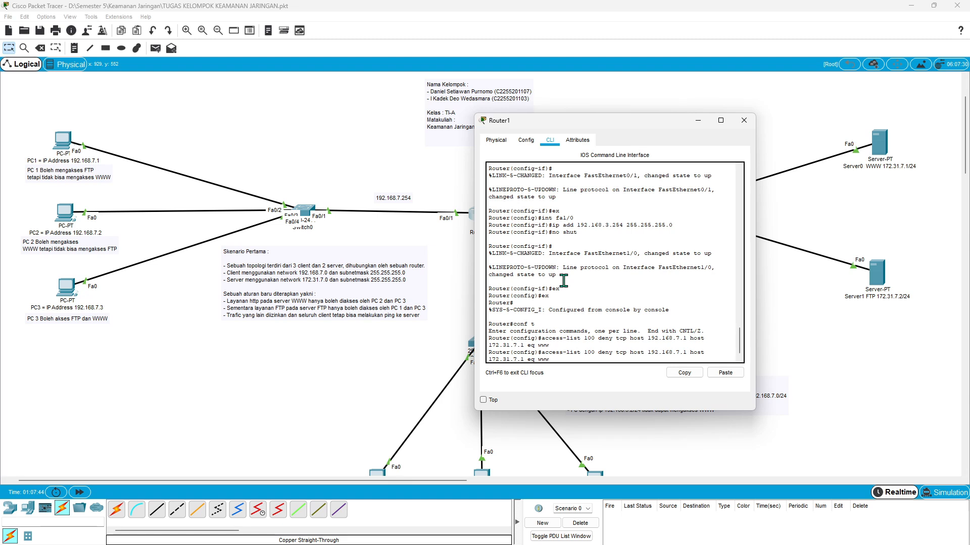
key(BackSpace)
key(BackSpace)
text(ftp)
key(BackSpace)
text(2)
key(Left)
key(Left)
key(BackSpace)
text(2)
click(574, 360)
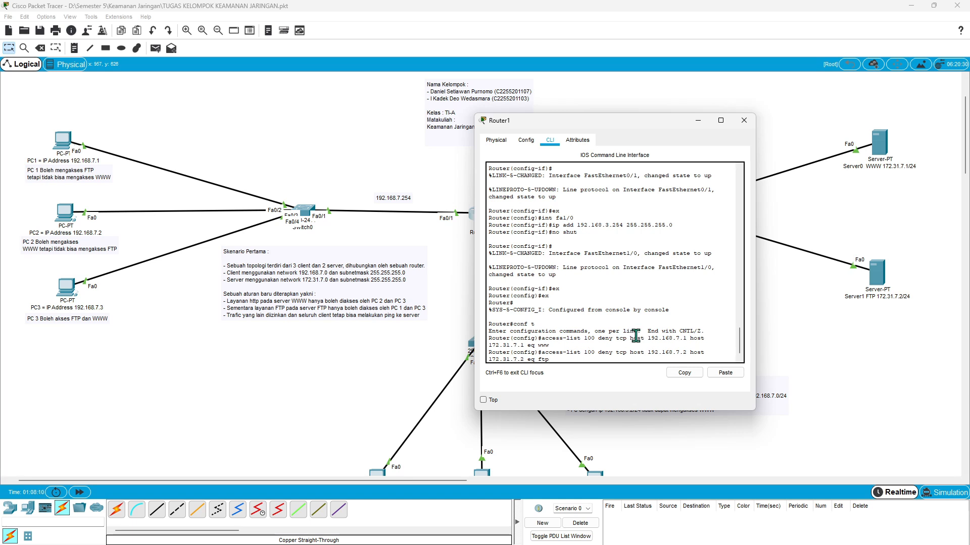
key(Return)
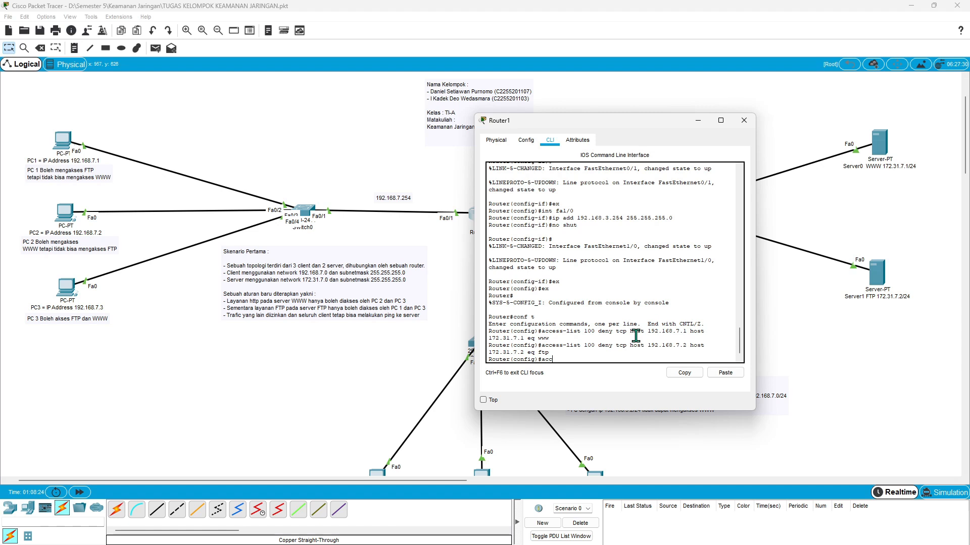
- Allow all other traffic with the router rule access-list 100 permit ip any any
text(ess-list 100 permit ip)
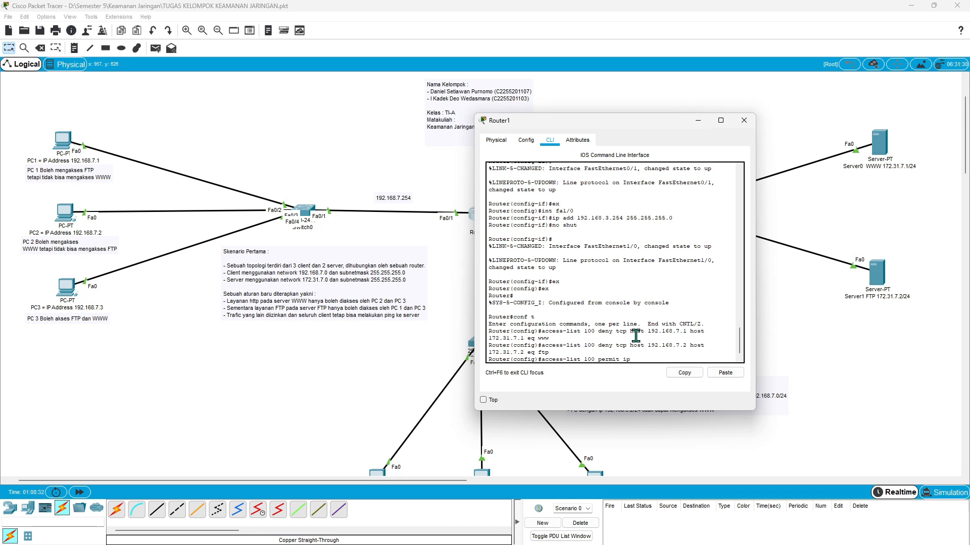
text( any anu)
key(BackSpace)
text(y any)
key(Return)
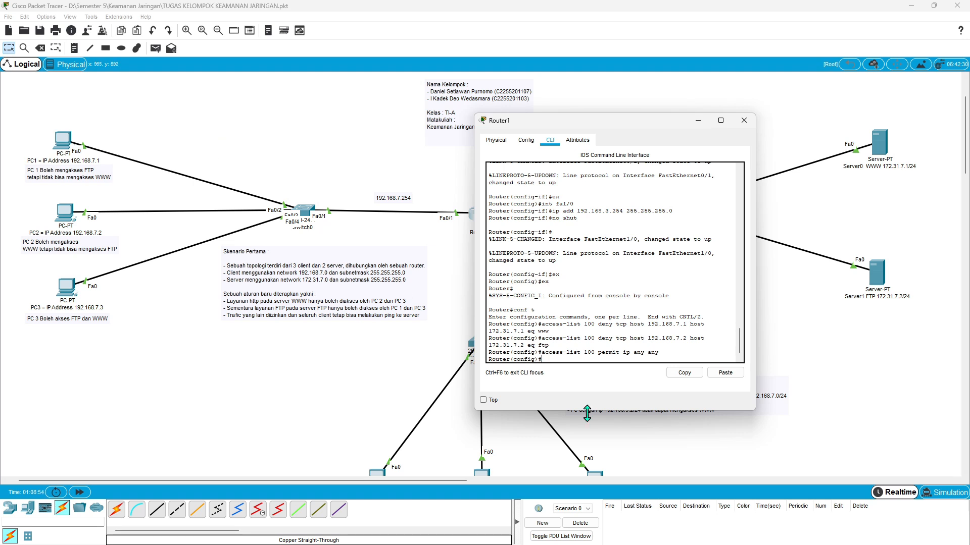
- Apply access list 100 to the router's interface fa0/0 with ip access-group 100 in
double_click(589, 324)
click(595, 352)
text(int fa)
drag(619, 126, 310, 135)
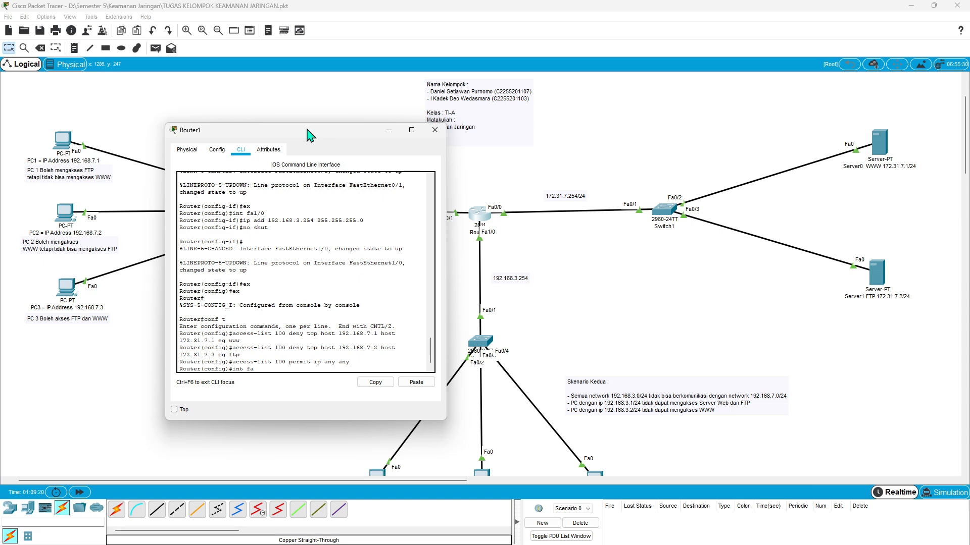
drag(310, 135, 500, 121)
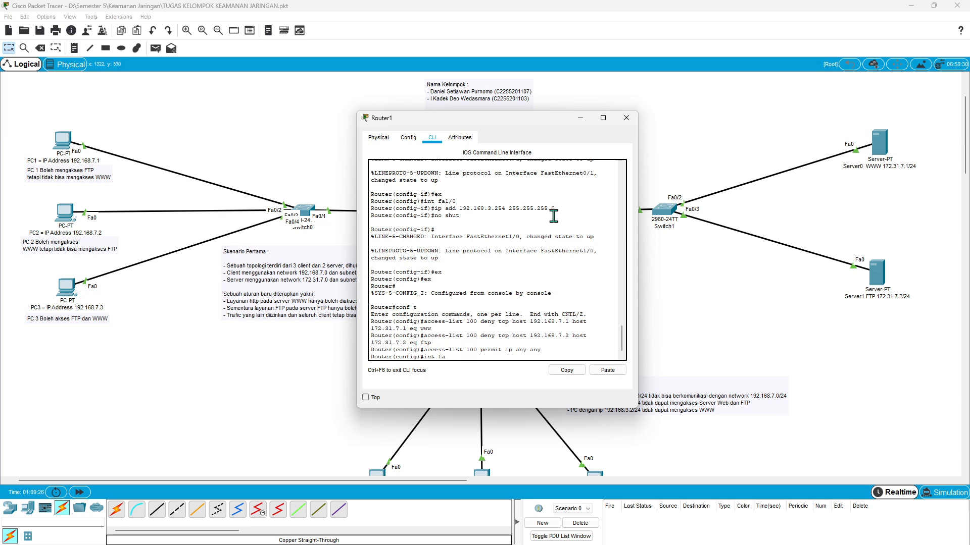
drag(521, 121, 330, 124)
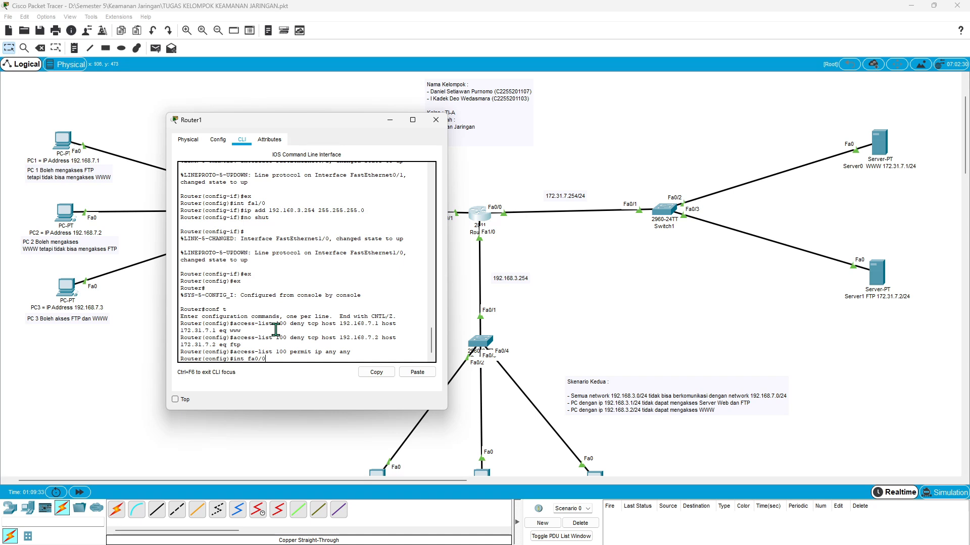
key(Return)
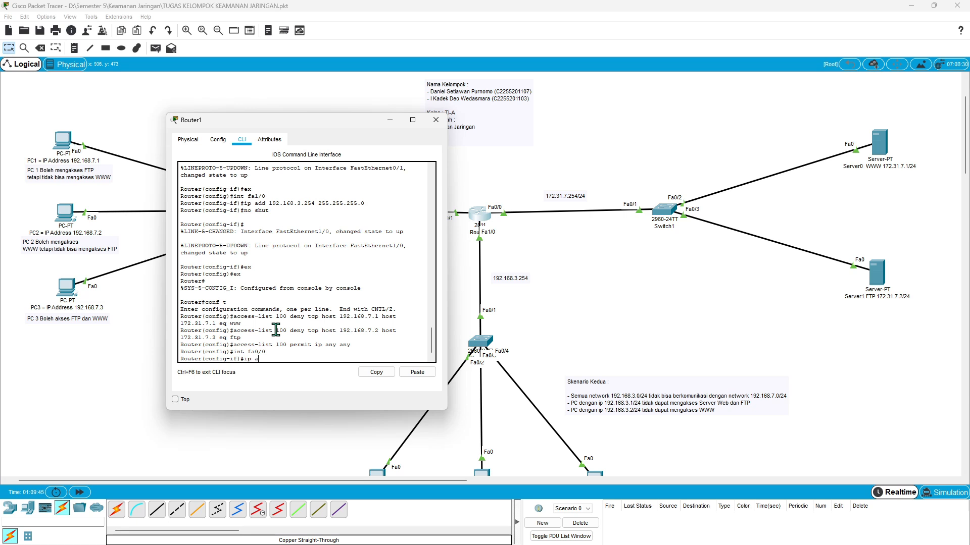
text(ccess-group 100 in)
key(Return)
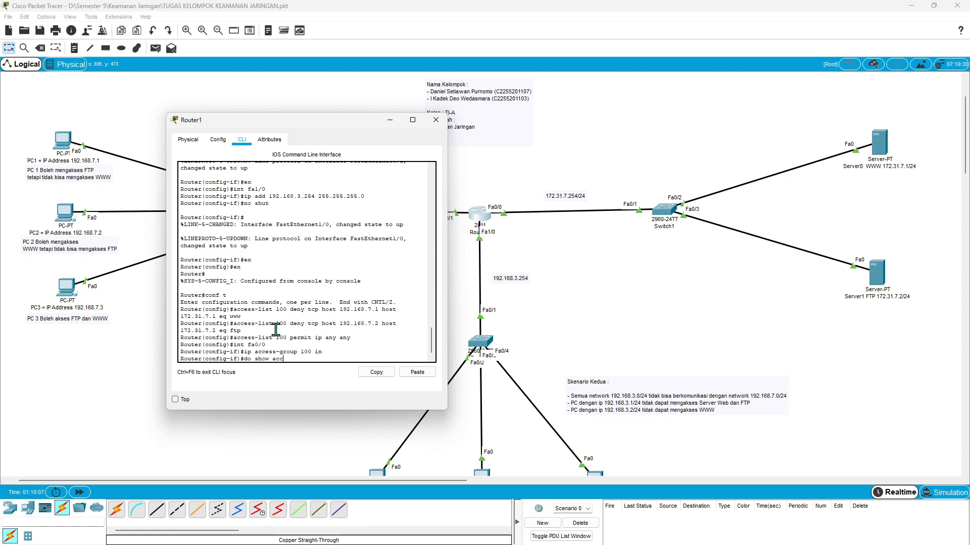
- List the router's access lists with do show acc and examine the source, destination and service of each entry
key(Return)
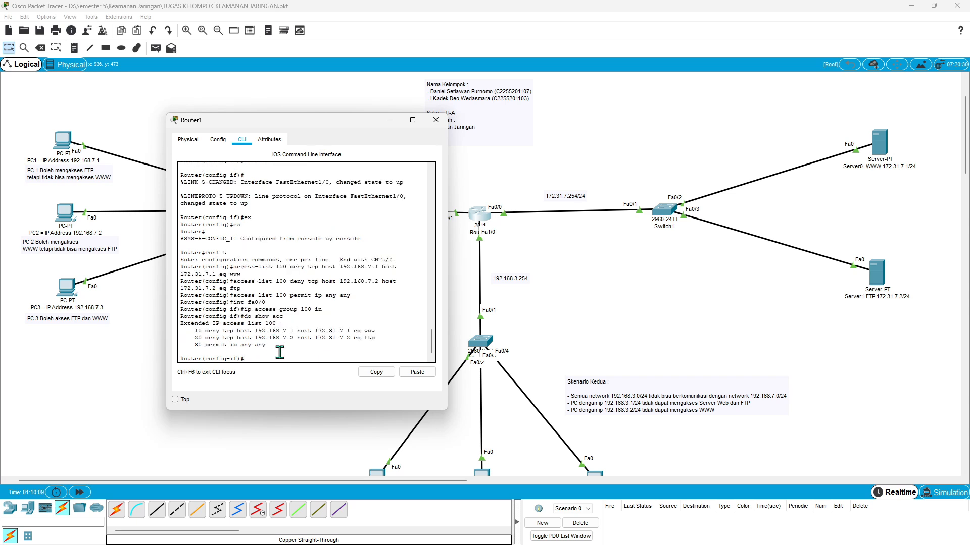
drag(266, 345, 195, 330)
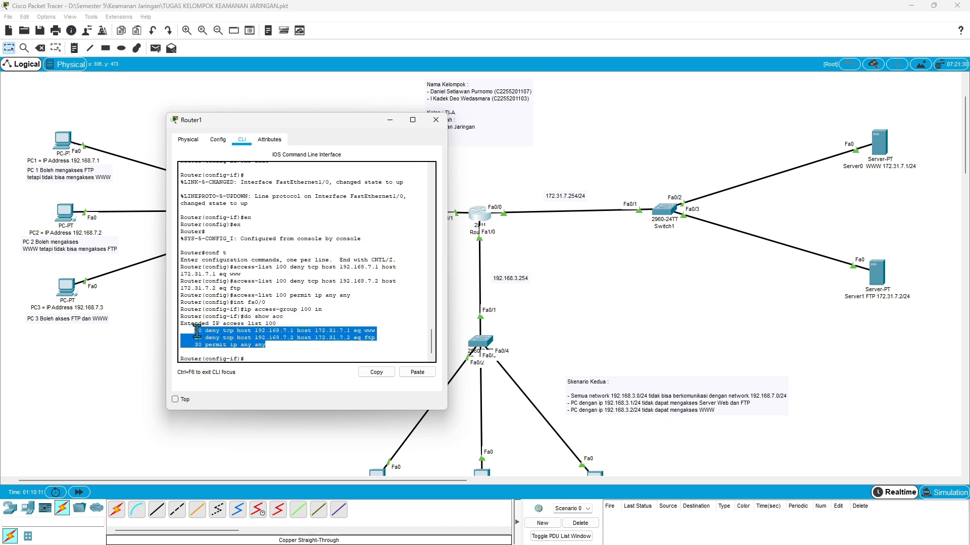
click(258, 331)
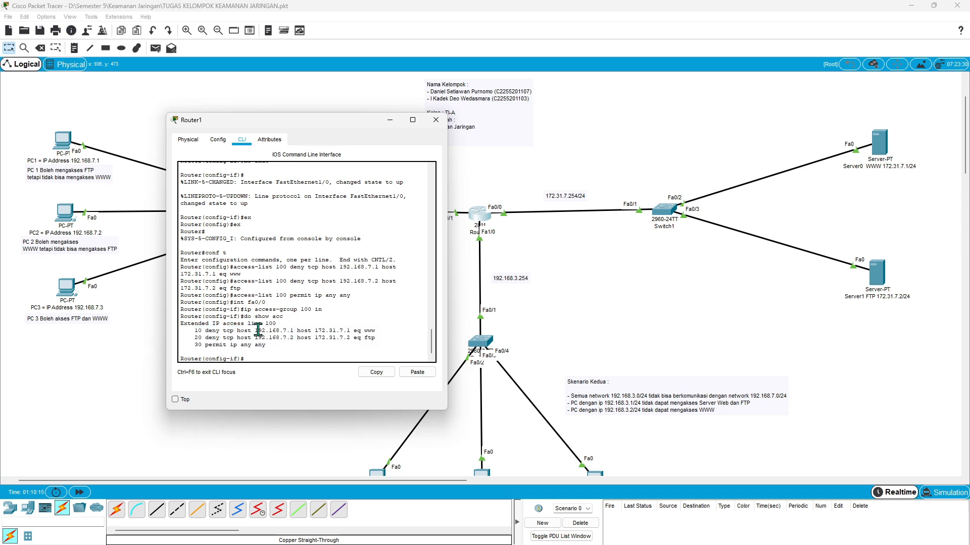
drag(257, 331, 294, 331)
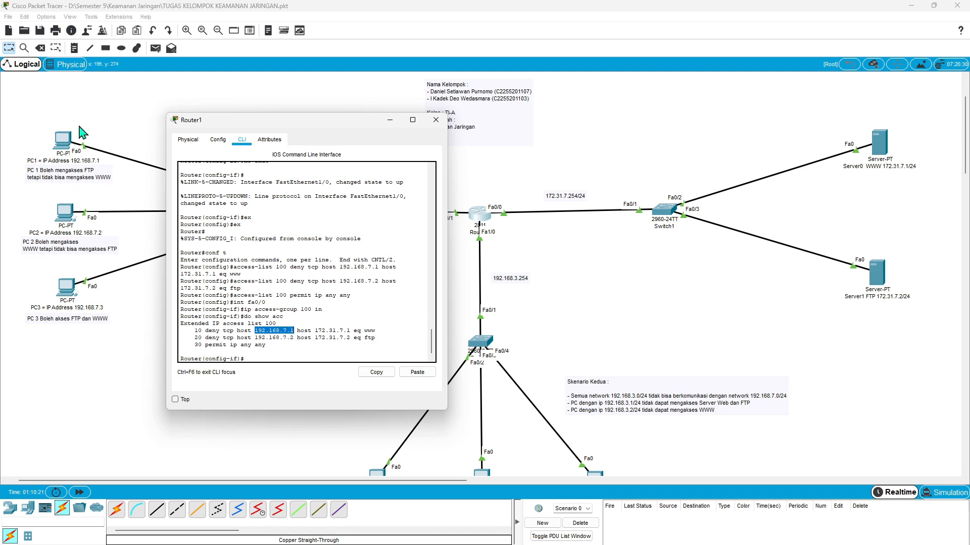
click(317, 332)
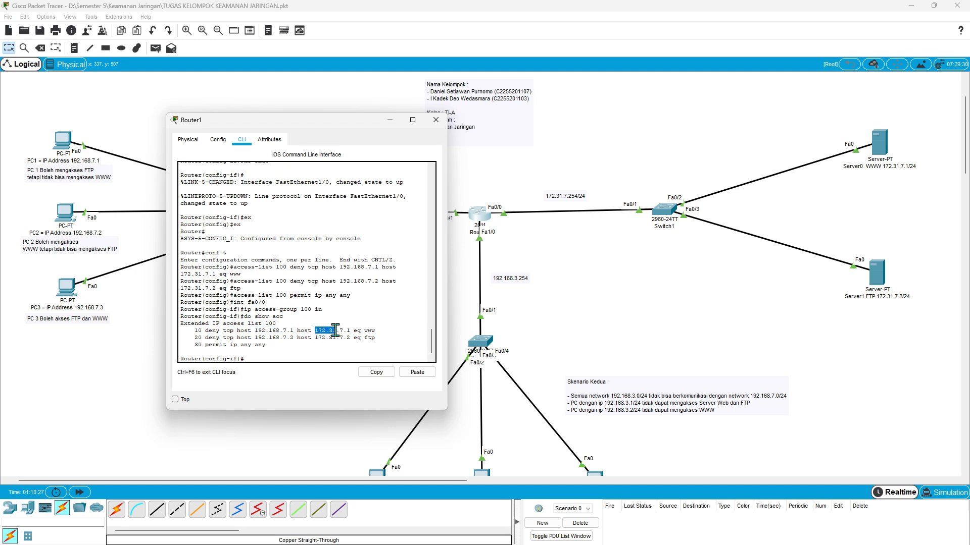
drag(335, 330, 351, 330)
drag(316, 332, 354, 331)
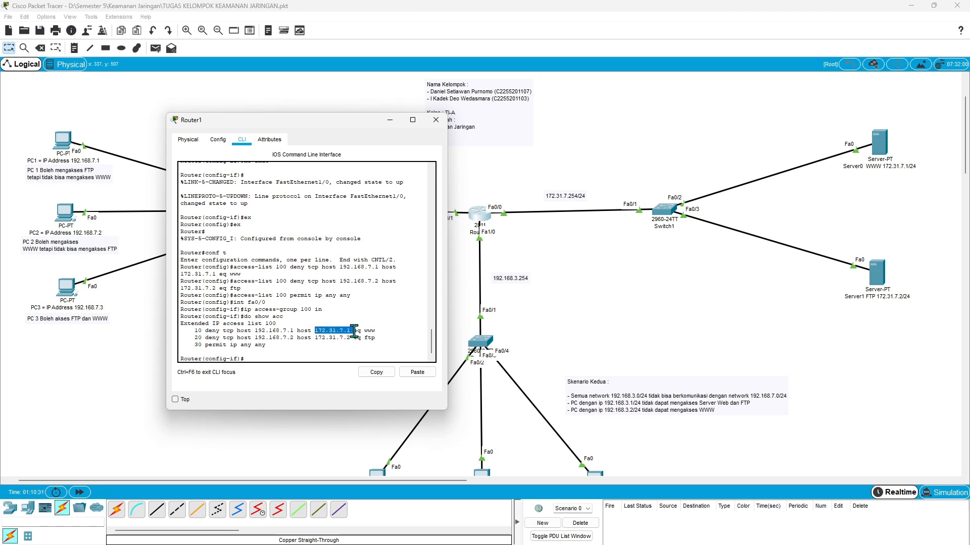
click(379, 331)
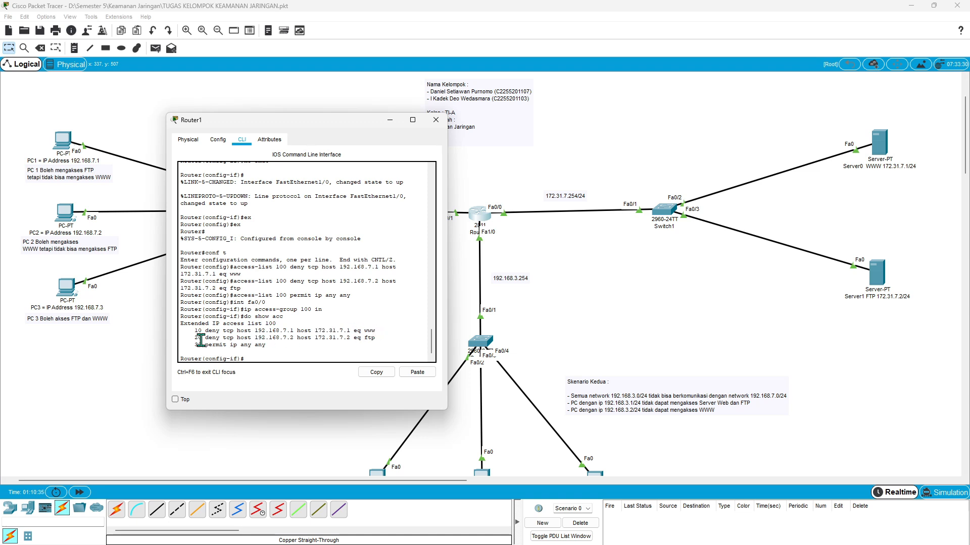
drag(257, 338, 365, 338)
click(378, 338)
click(265, 359)
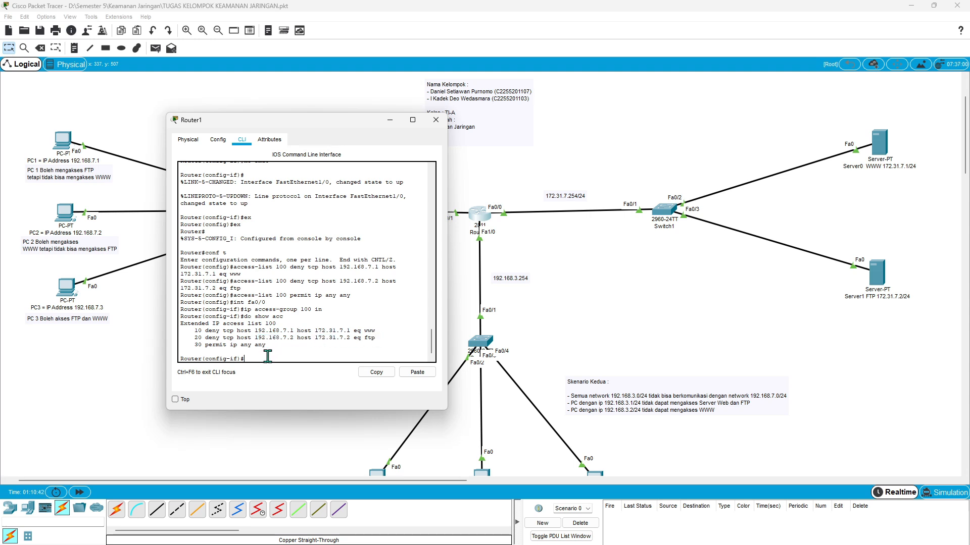
click(390, 121)
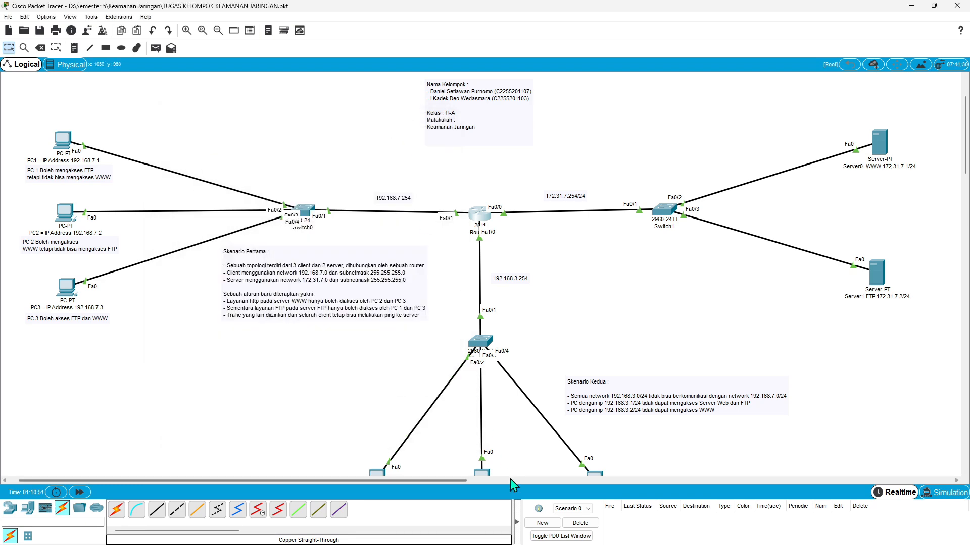
click(608, 534)
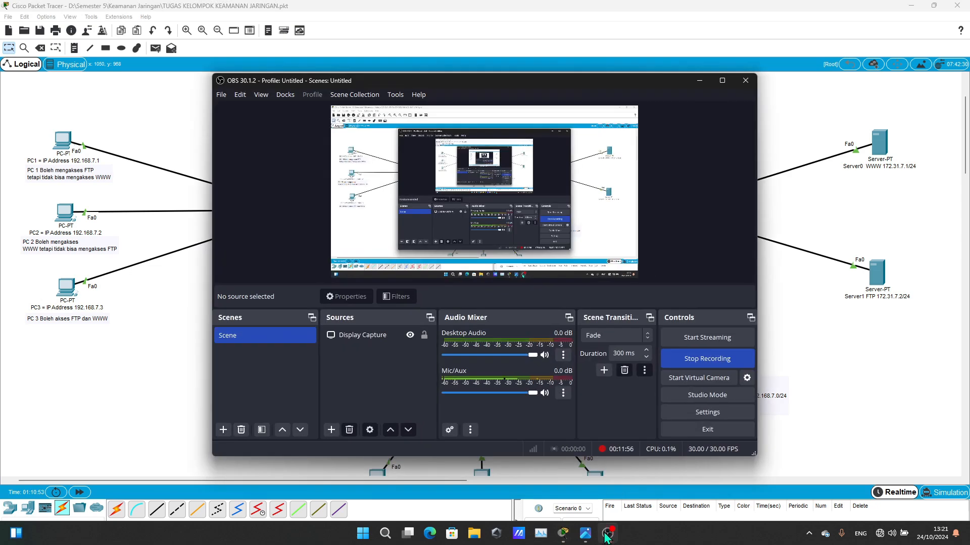
click(699, 80)
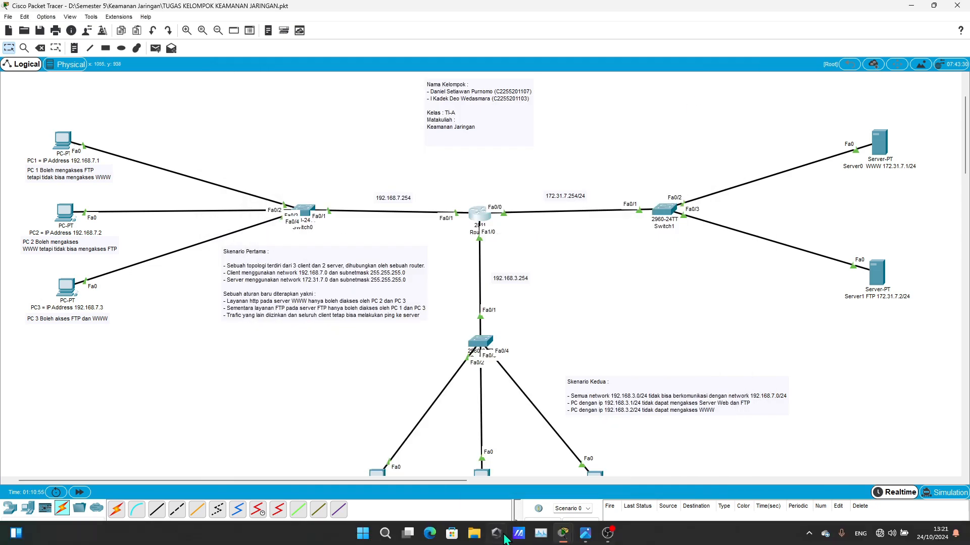
- Reopen the router's command line and exit interface and global configuration back to privileged mode
scroll(628, 356, down, 3)
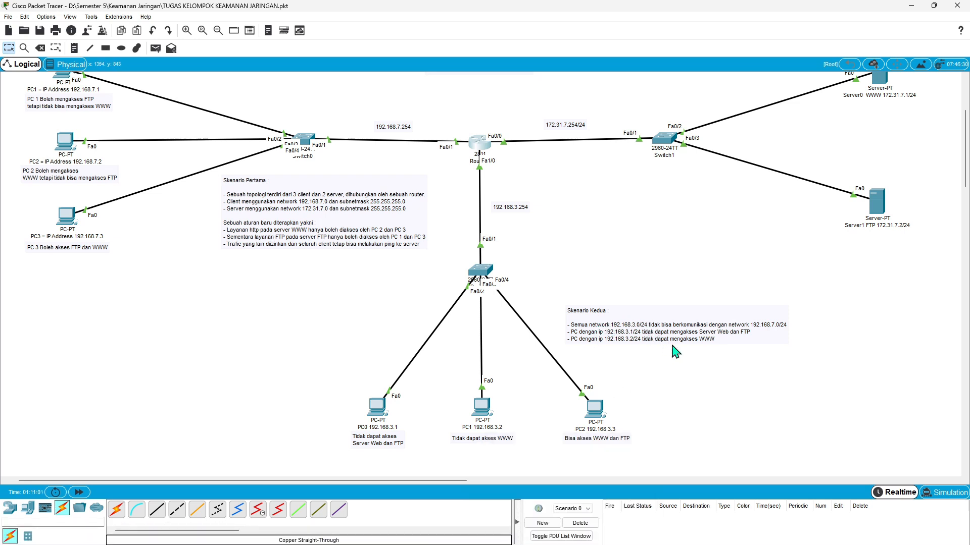
click(477, 146)
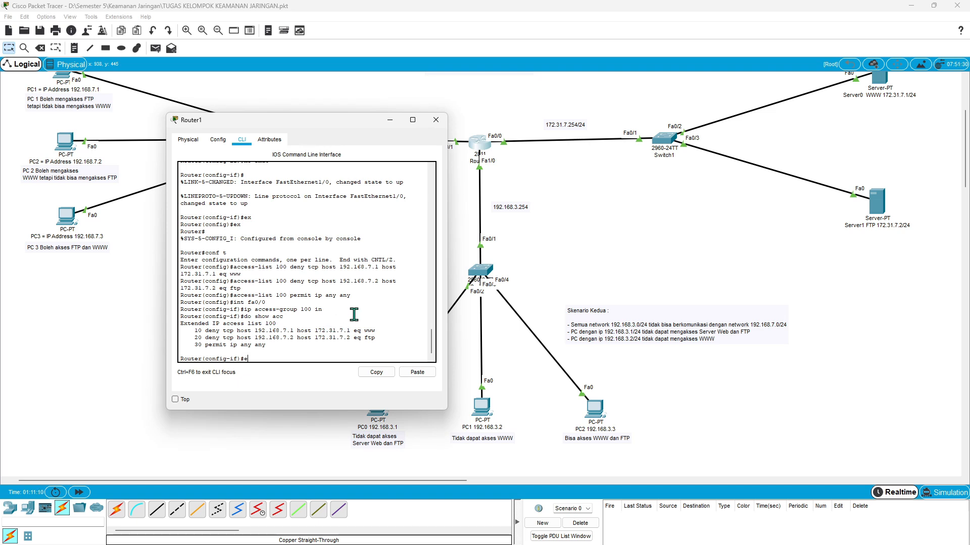
key(Return)
text(er(config)#e)
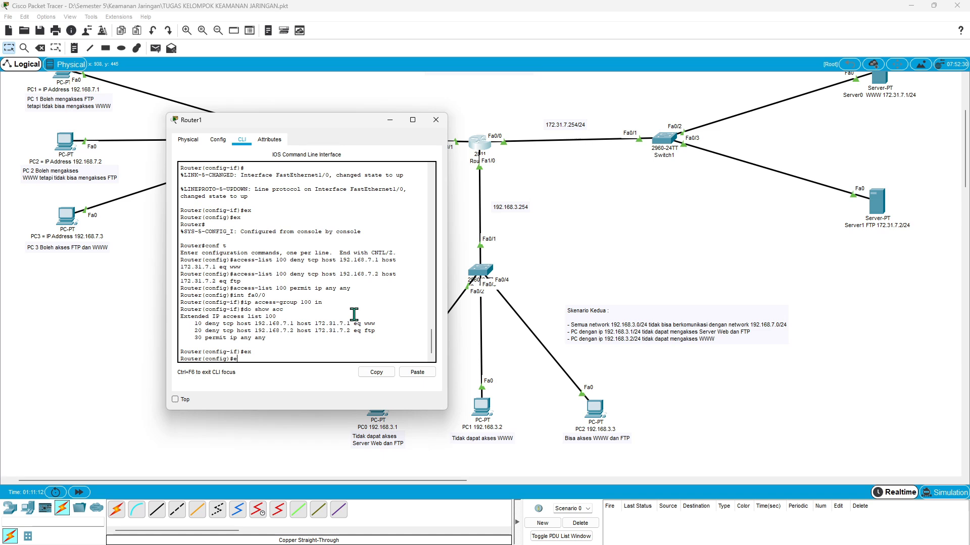
text(x)
key(Return)
key(Return)
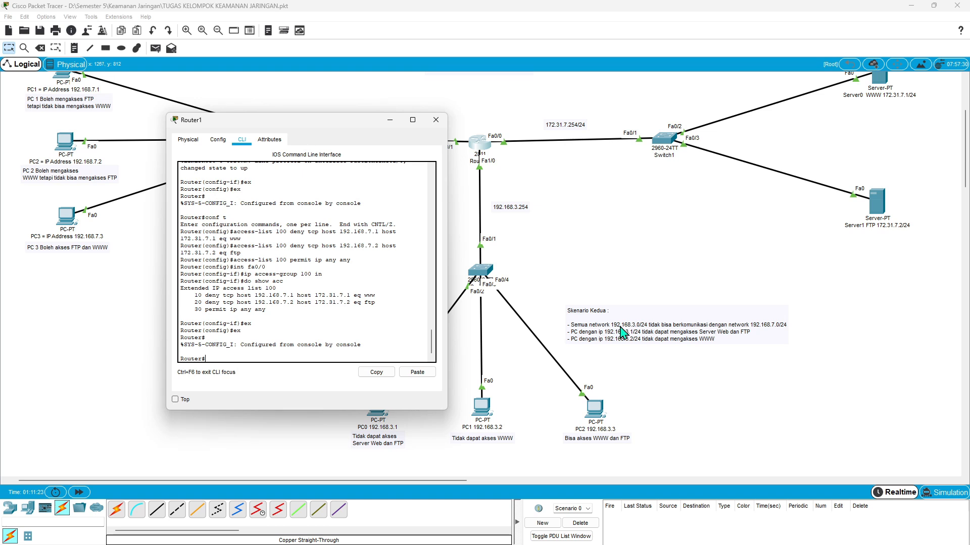
drag(316, 119, 236, 90)
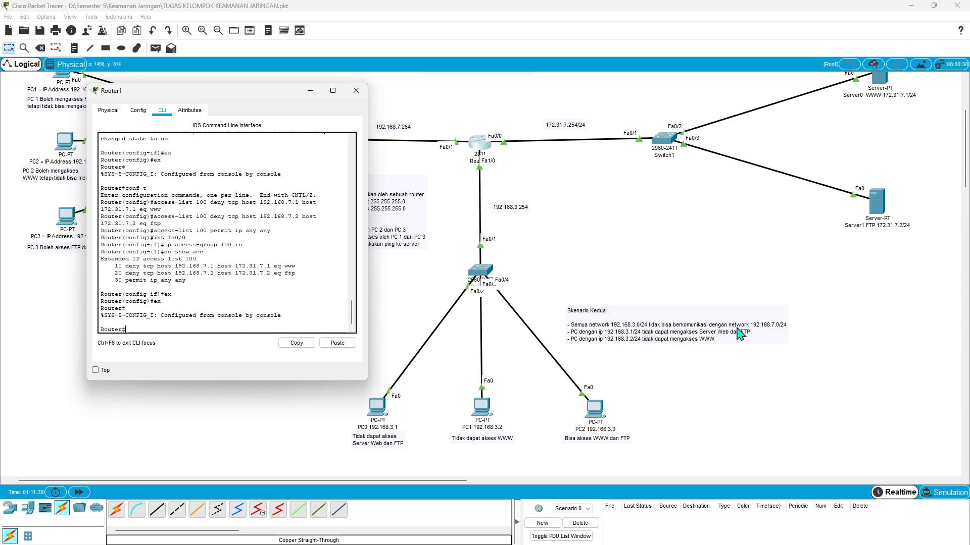
drag(254, 89, 333, 149)
scroll(195, 121, up, 3)
scroll(608, 287, down, 4)
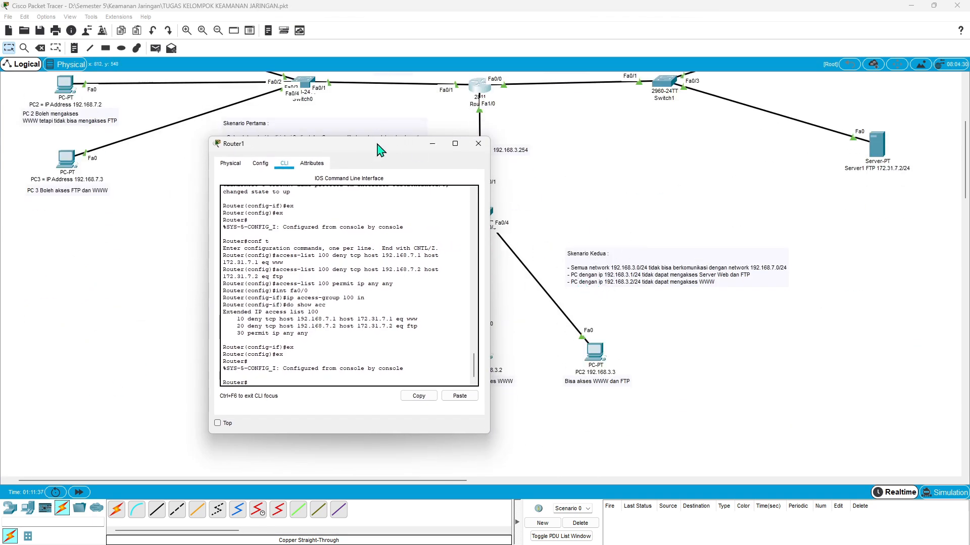
- Enter the router's global configuration mode with conf t and check the second scenario's rules in the topology note
click(433, 144)
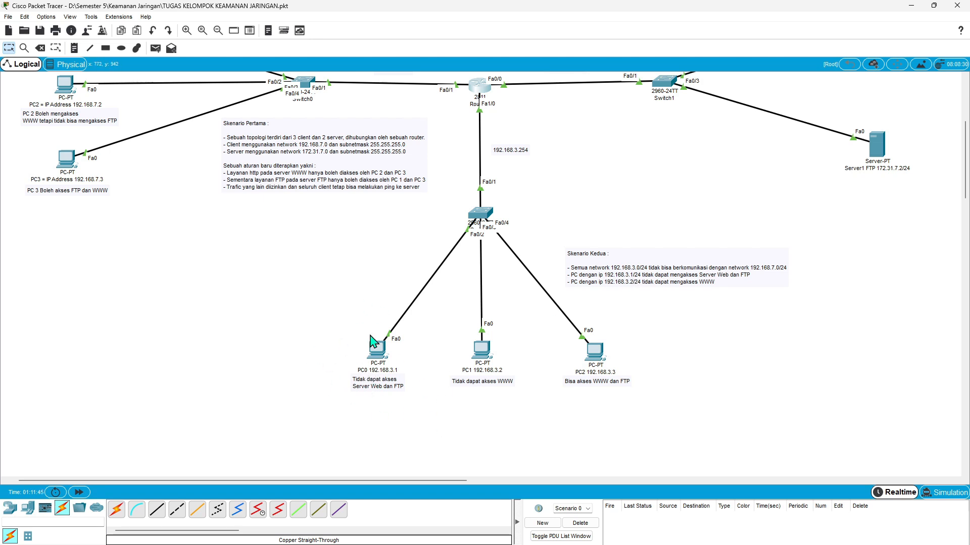
scroll(371, 342, up, 1)
scroll(732, 265, left, 1)
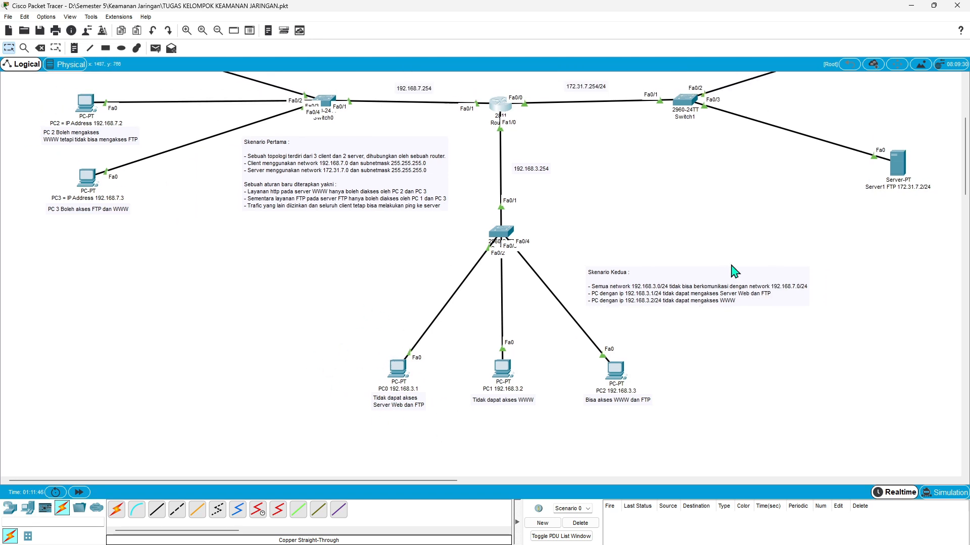
scroll(751, 203, up, 3)
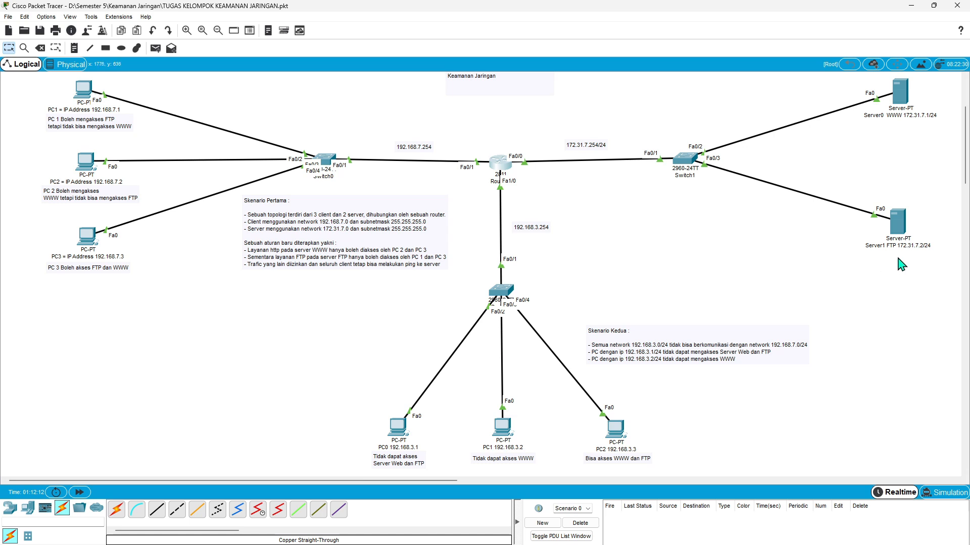
click(502, 166)
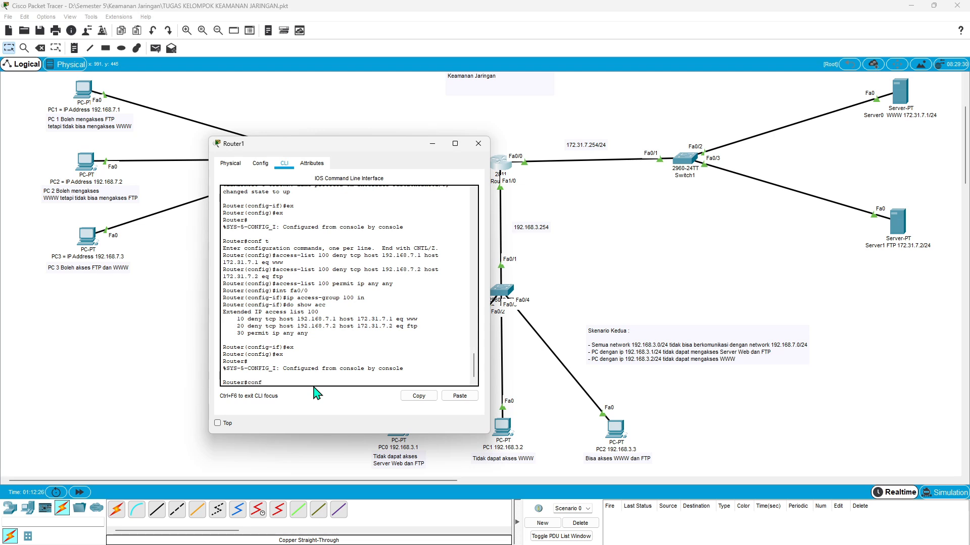
text(t)
key(Return)
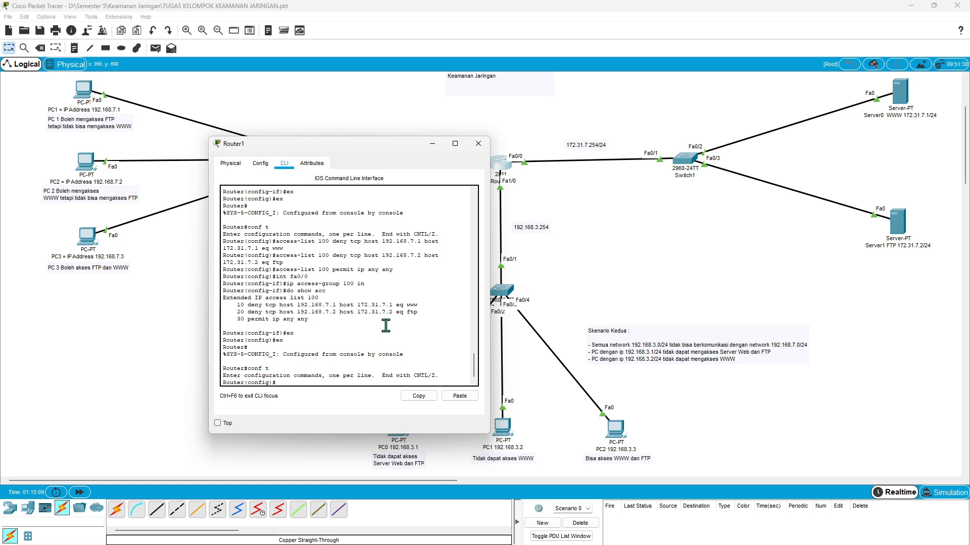
click(597, 352)
drag(595, 346, 596, 346)
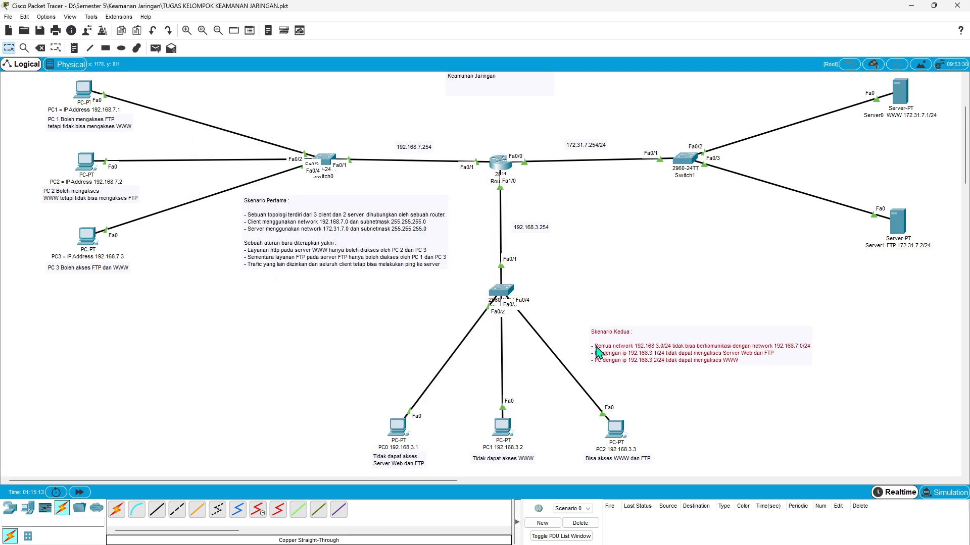
click(504, 161)
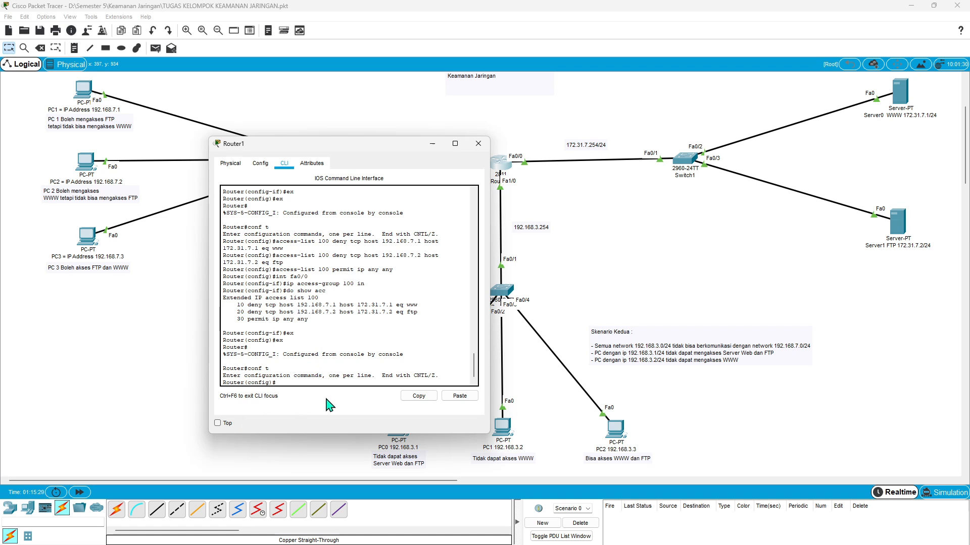
- Block traffic between the two client networks with the router rule access-list 101 deny ip 192.168.3.0 0.0.0.254 192.168.7.0 0.0.0.255
text(ccess-)
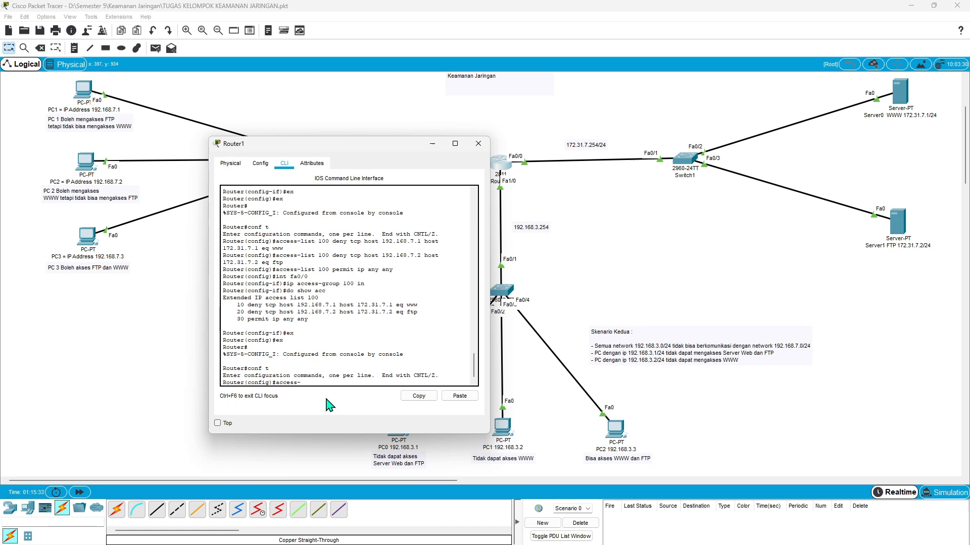
text(list  101)
text(eny)
text(ip )
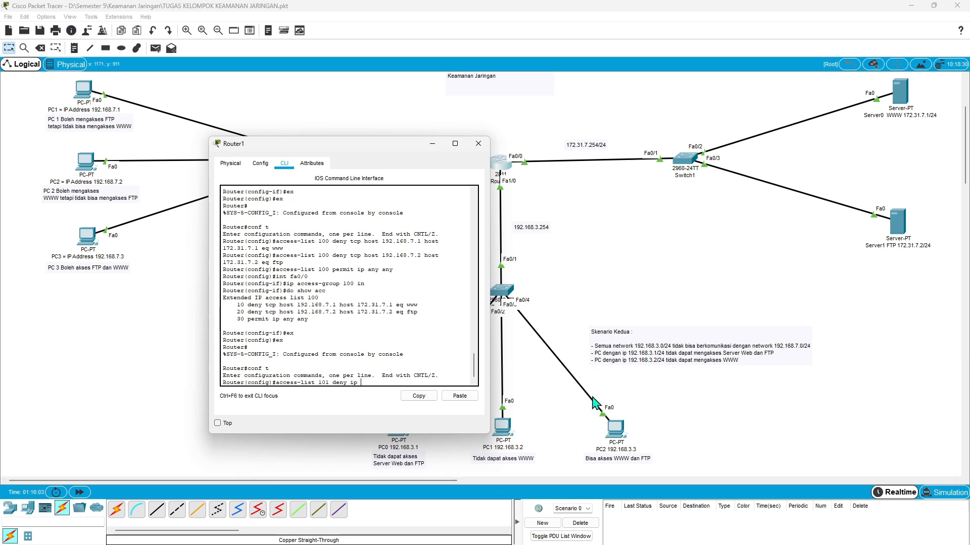
text(192.168.3.)
text(0 0.0.0.254 192.)
text(168.7)
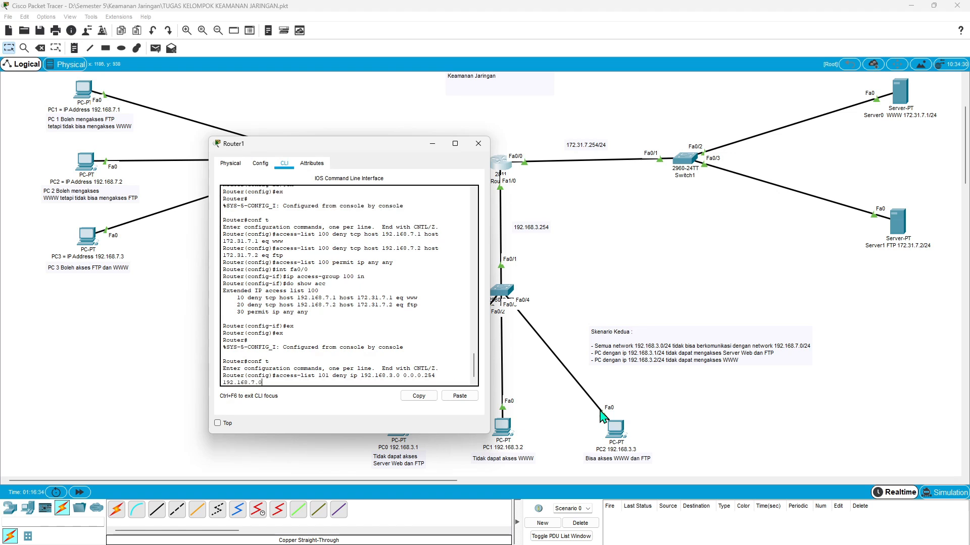
text(.0 0.0.0.255)
key(Return)
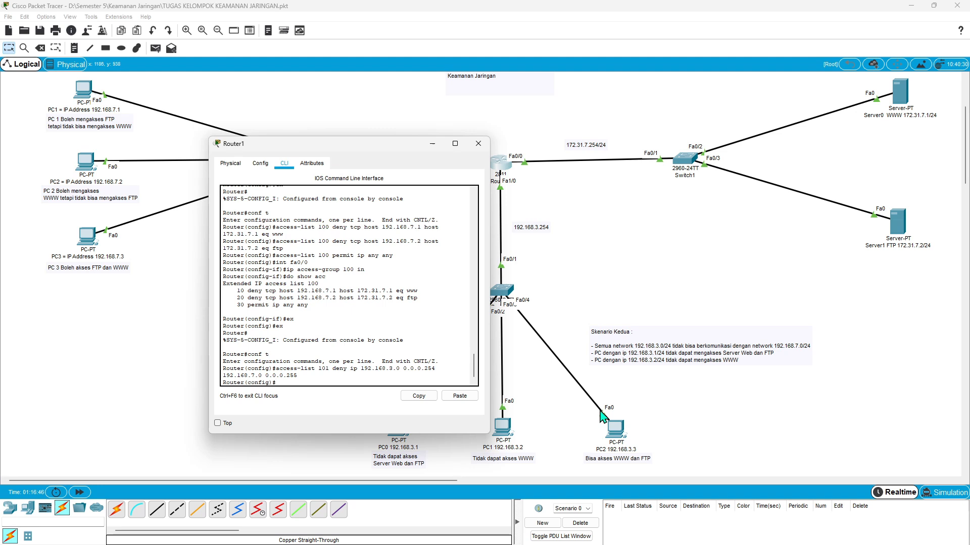
text(access)
text(list 101 deny)
text(p host 192.168.3.1)
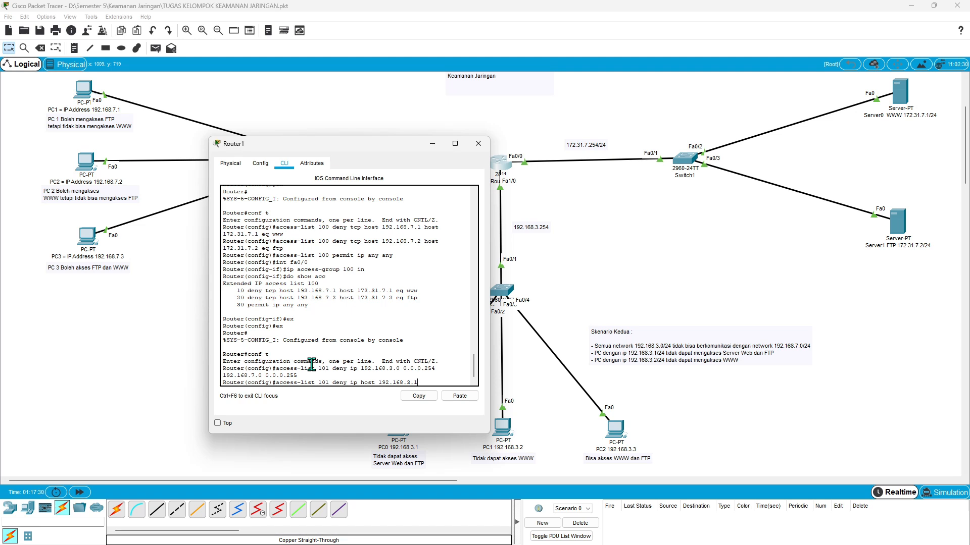
text(1)
text(72.16)
key(BackSpace)
key(BackSpace)
key(BackSpace)
text(eq www)
key(Return)
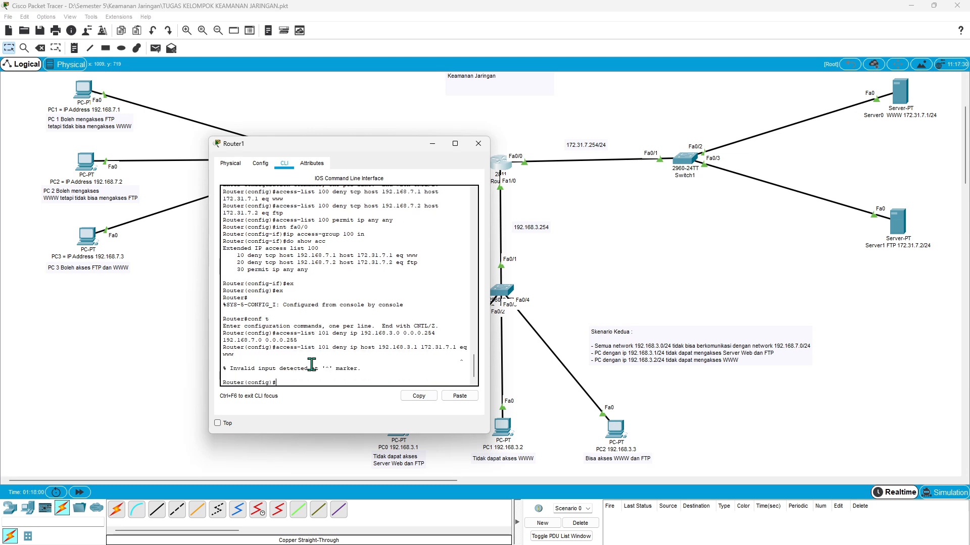
- Try the PC0 rule without the service condition, as access-list 101 deny ip host 192.168.3.1 172.31.7.1
key(Up)
key(BackSpace)
key(BackSpace)
key(BackSpace)
key(BackSpace)
key(BackSpace)
key(BackSpace)
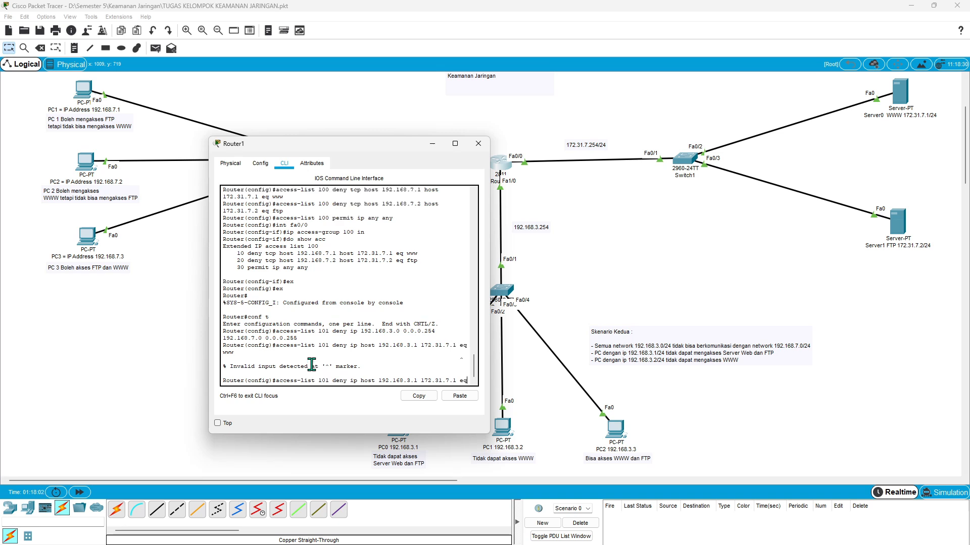
key(Return)
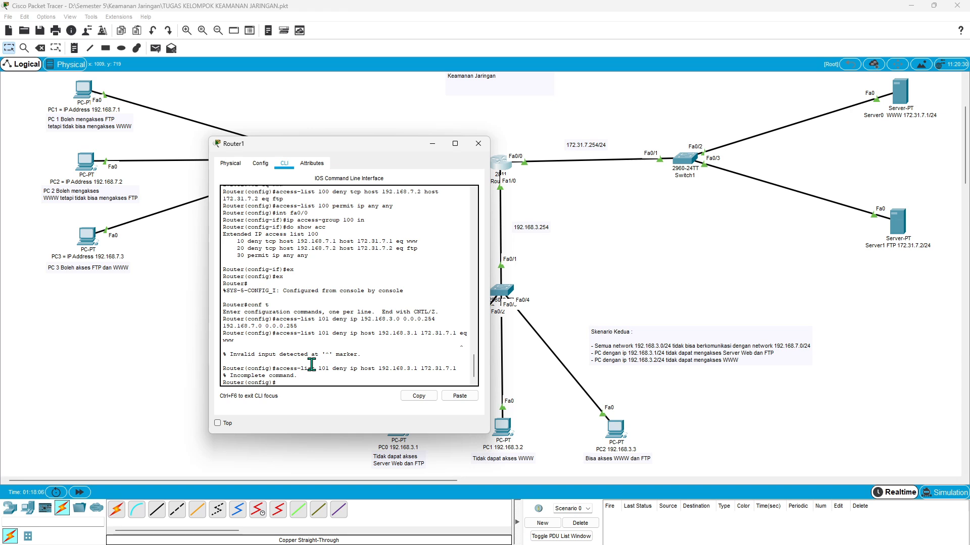
click(357, 368)
key(Up)
key(Left)
key(Left)
key(Left)
key(Left)
key(Left)
key(Left)
key(Left)
key(Left)
key(Left)
key(Left)
key(Left)
key(Left)
key(Left)
key(Left)
key(Left)
key(Left)
key(Left)
key(Left)
key(Left)
key(Left)
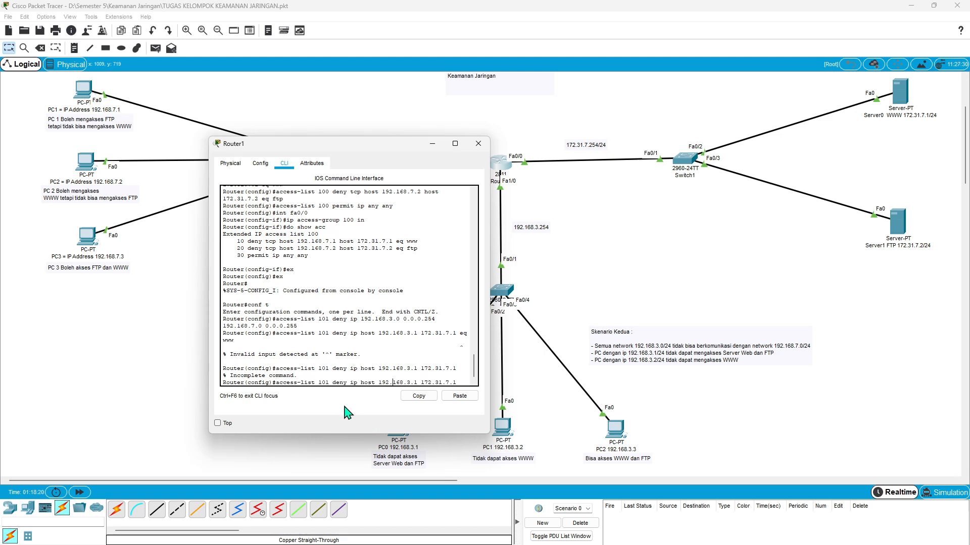
key(BackSpace)
key(BackSpace)
key(BackSpace)
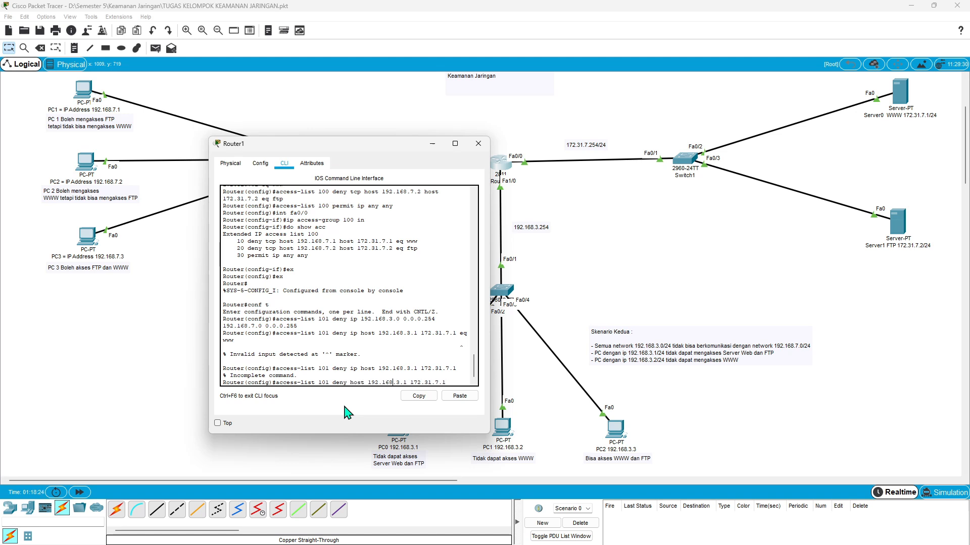
key(Right)
key(Right)
key(Right)
key(Right)
key(Right)
key(Right)
key(Right)
key(Right)
key(Right)
key(Right)
key(Right)
key(Right)
key(Right)
key(Right)
key(Right)
key(Right)
key(Right)
key(Right)
text(host 172.31.7.1 e)
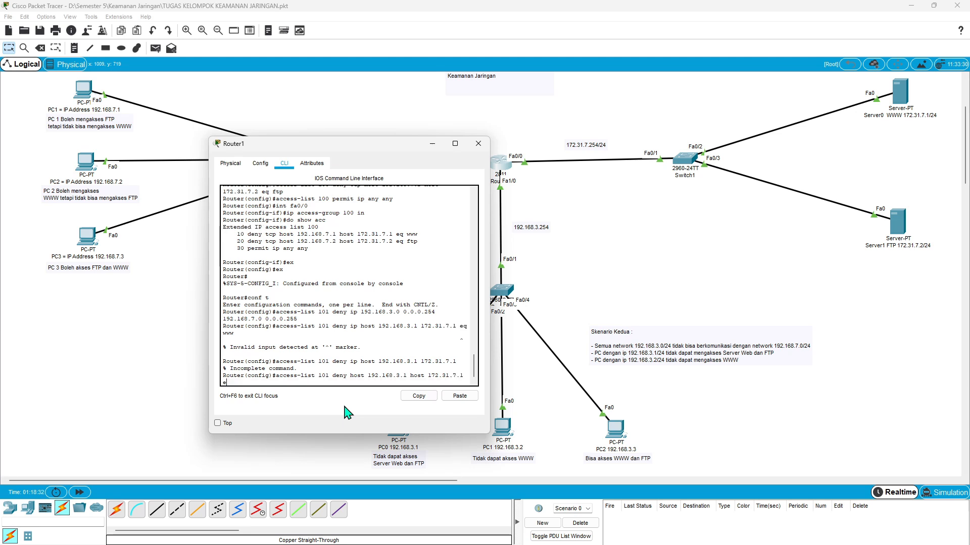
text(q www)
key(Return)
key(Up)
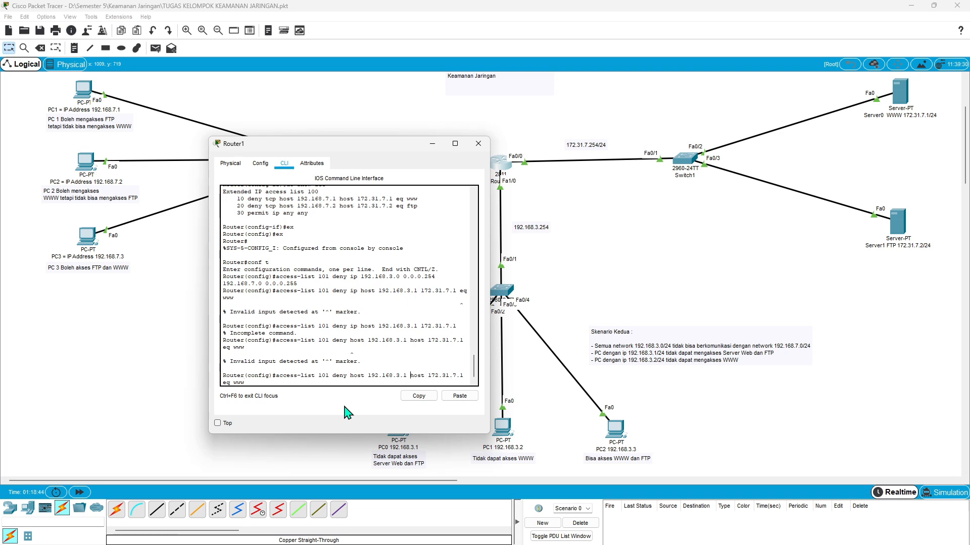
text(tcp)
key(Down)
key(Up)
key(Left)
key(Left)
key(Left)
key(Left)
key(Left)
key(Left)
key(Left)
key(Left)
key(Left)
key(Left)
key(Left)
key(Left)
key(Left)
key(Left)
key(Left)
key(Left)
key(Left)
key(Left)
key(Left)
key(Left)
text(tcp)
key(Down)
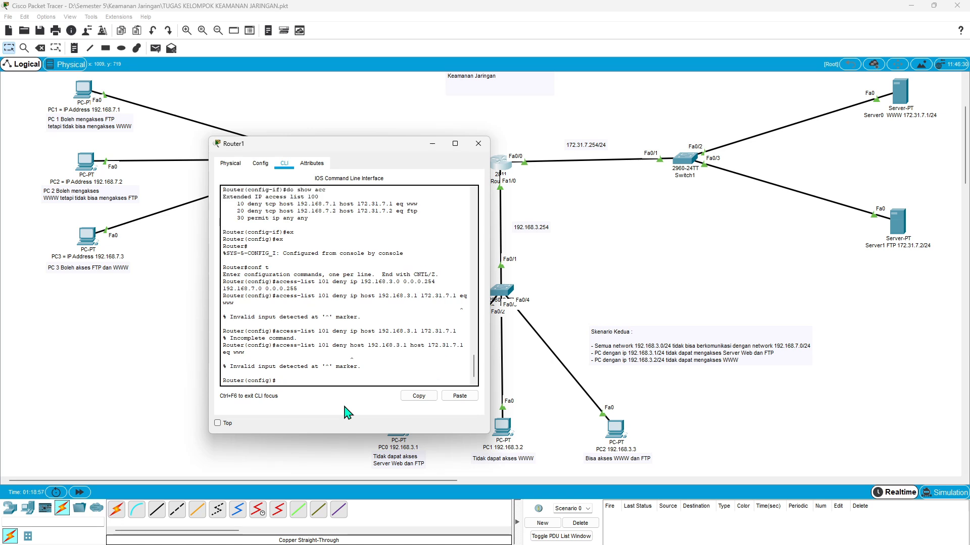
key(Up)
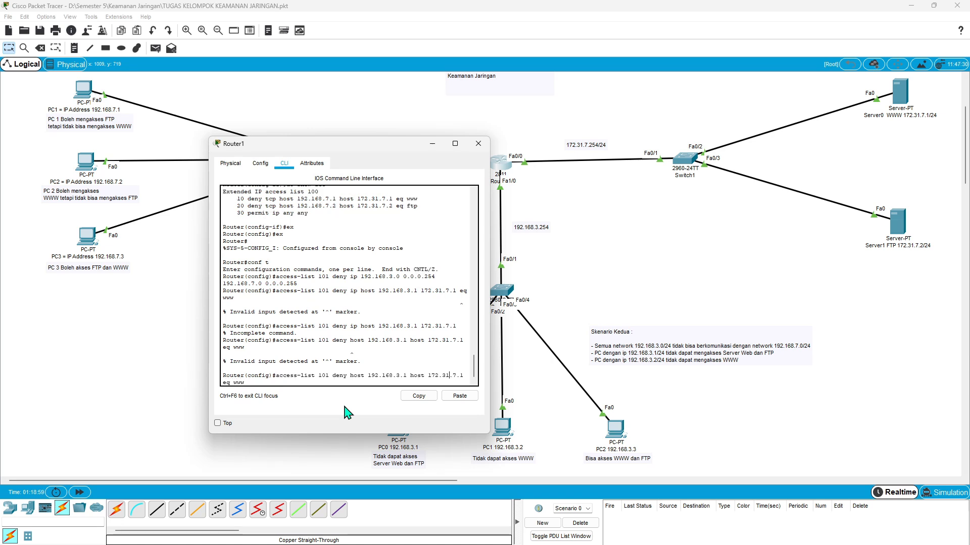
key(Left)
key(Left)
key(Left)
key(Left)
key(Left)
key(Left)
key(Left)
key(Left)
key(Left)
key(Left)
key(Left)
key(Left)
key(Left)
key(Left)
key(Left)
key(Left)
key(Left)
key(Left)
key(Left)
key(Left)
text(tcp)
key(Return)
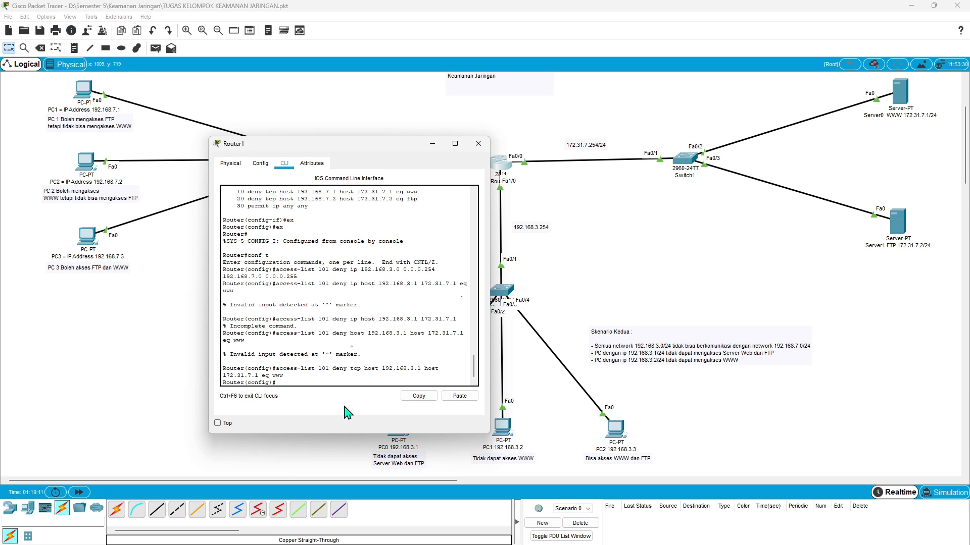
- Block PC0's FTP access with the rule access-list 101 deny tcp host 192.168.3.1 host 172.31.7.2 eq ftp
key(Up)
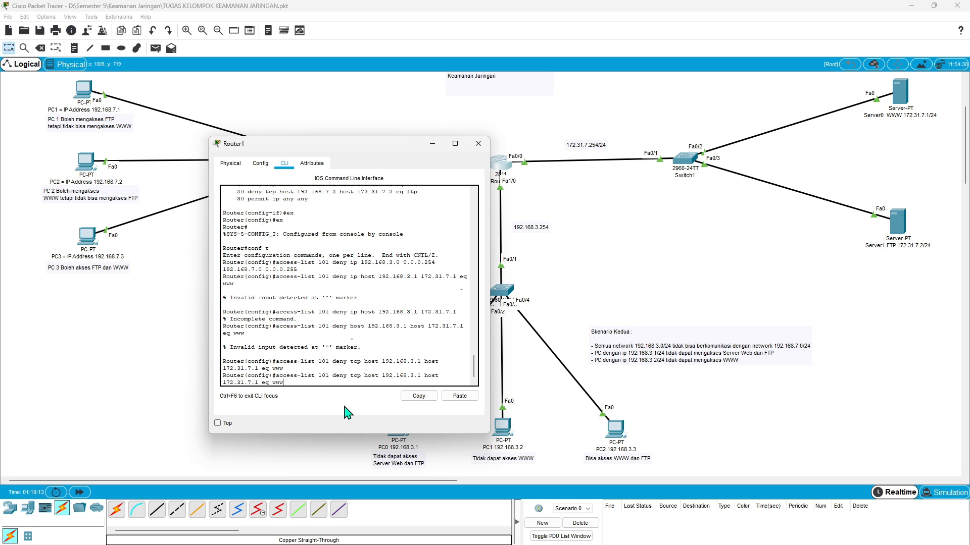
key(BackSpace)
key(BackSpace)
key(BackSpace)
text(f)
key(BackSpace)
text(2)
key(Return)
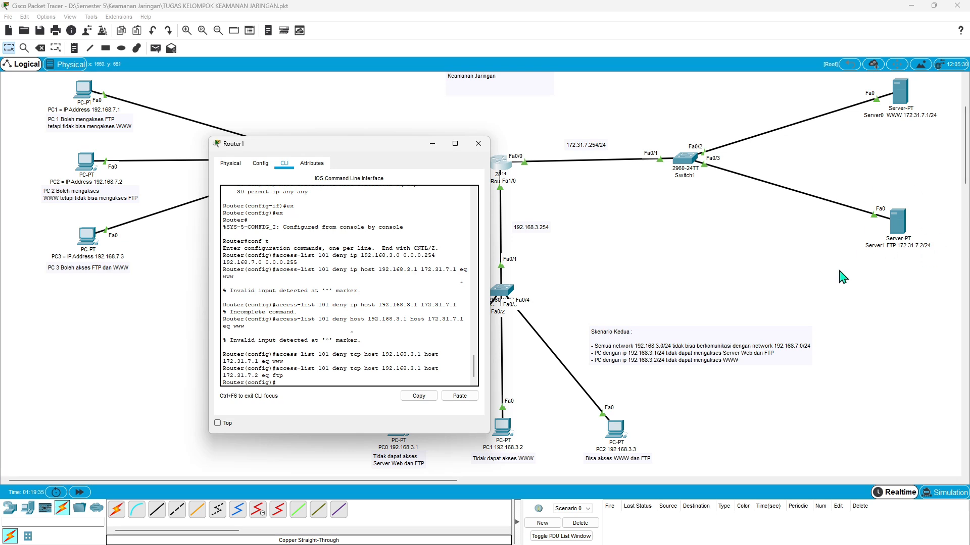
key(Up)
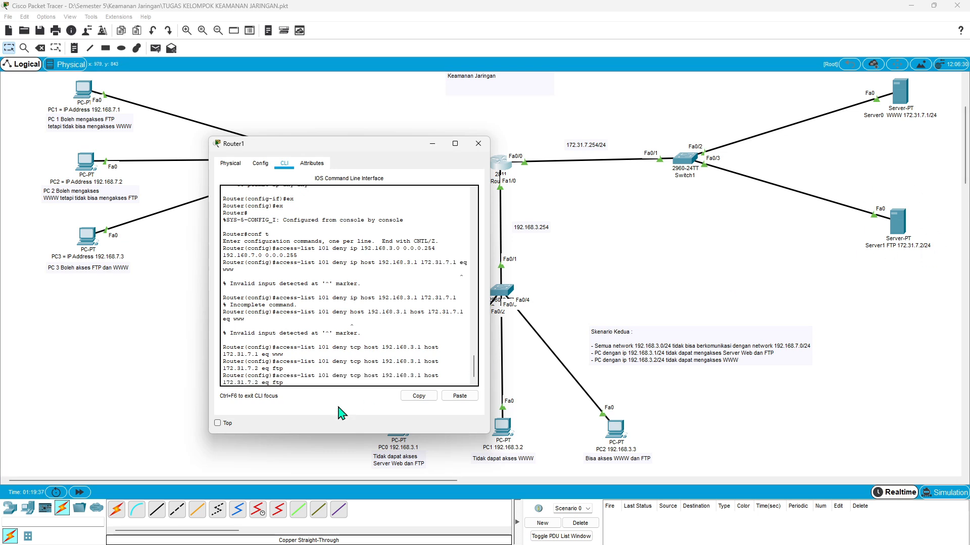
key(BackSpace)
key(BackSpace)
key(BackSpace)
text(www)
key(Left)
key(BackSpace)
text(1)
key(Left)
key(Left)
key(Left)
key(Left)
key(Left)
key(Left)
key(Left)
key(Left)
key(Left)
key(Left)
key(Left)
key(Left)
key(Left)
key(Left)
key(Left)
key(Left)
key(BackSpace)
text(2)
key(Return)
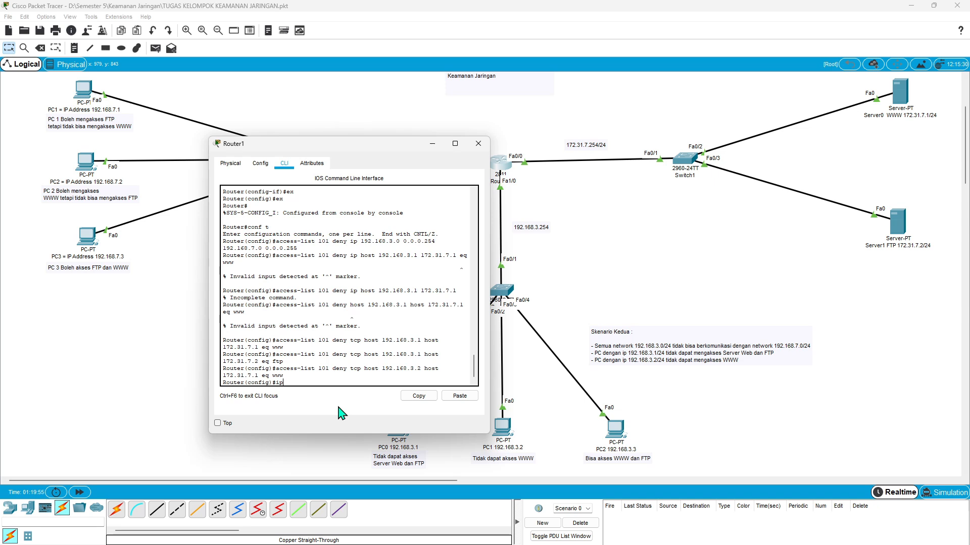
- Allow all other traffic with the router rule access-list 101 permit ip any any
text(access-list 101 permit i)
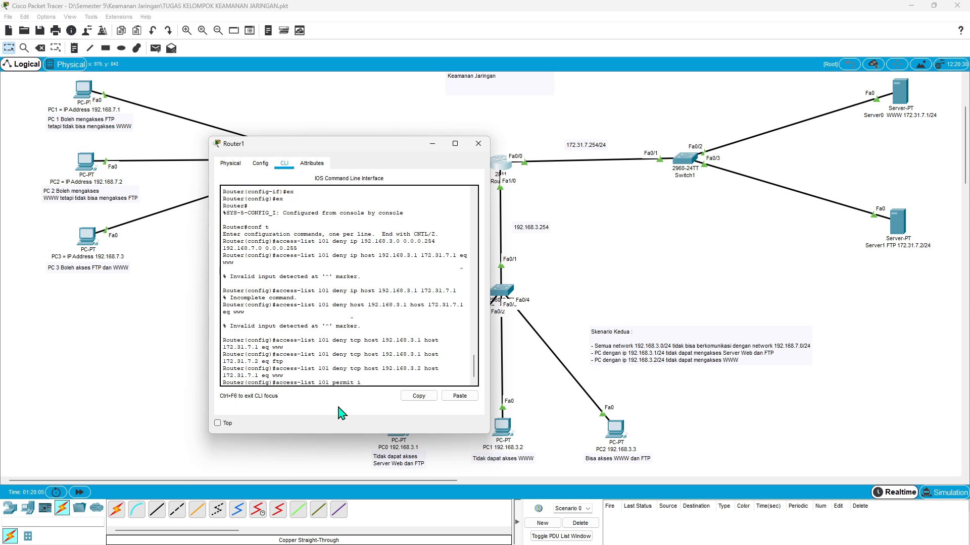
text(p any any)
key(Return)
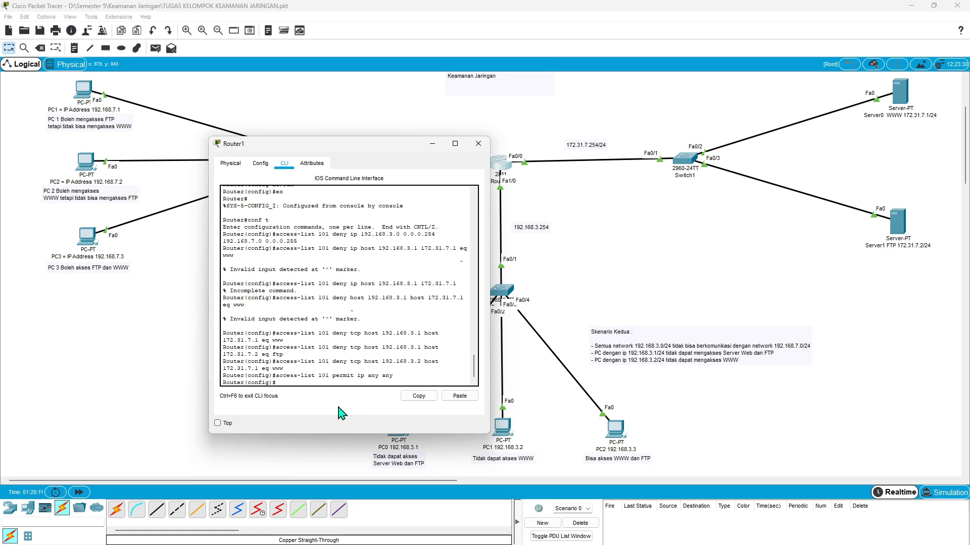
- Apply access list 101 to the router's interface fa1/0 with ip access-group 101 in
text(int fa1/0)
key(Return)
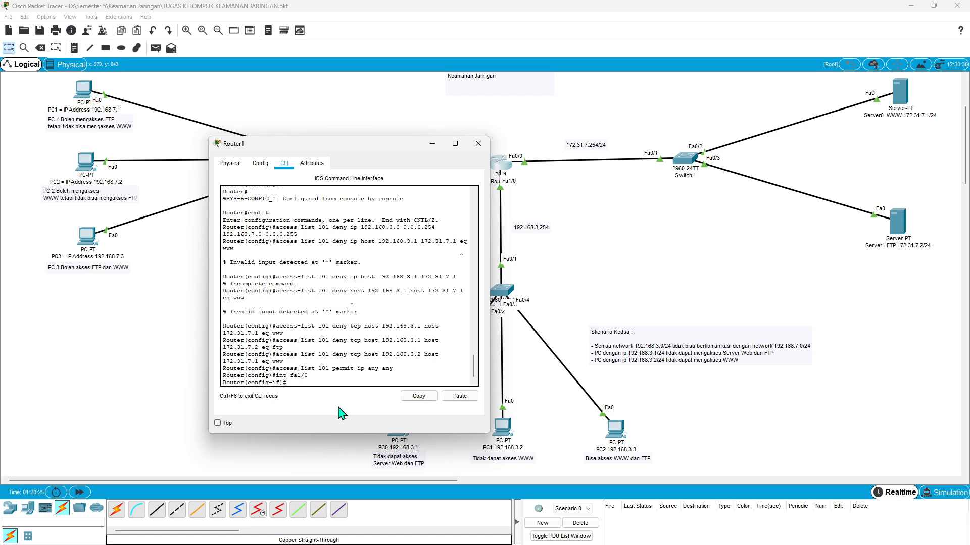
text(ip access-group 101 in)
key(Return)
- List the router's access lists with do show acc and examine the entries of list 101, especially its source and destination networks
text(do sh)
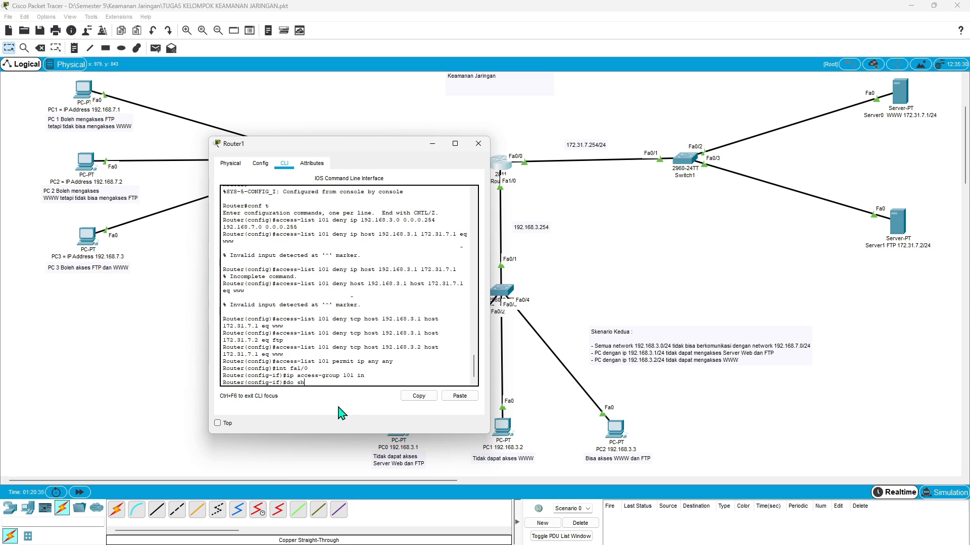
text(ow acc)
key(Return)
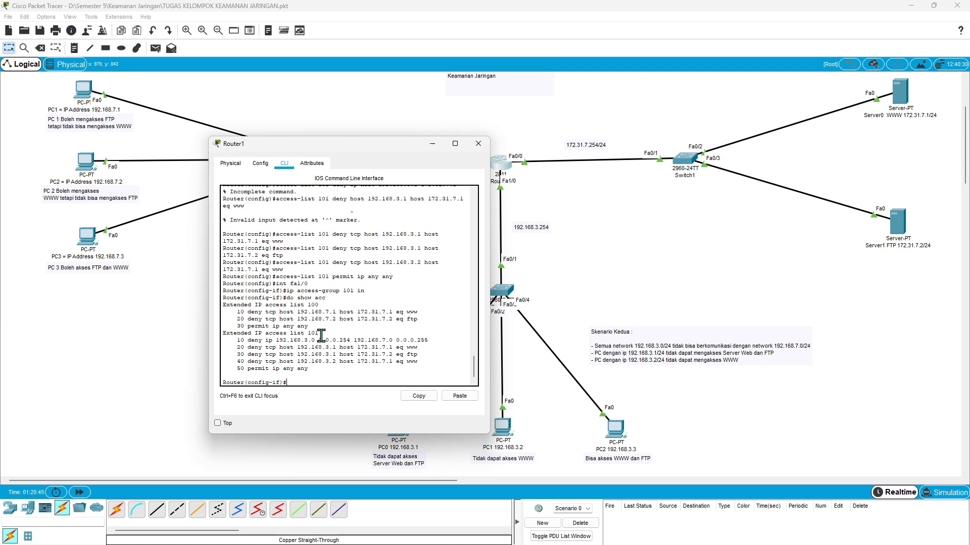
drag(236, 340, 413, 366)
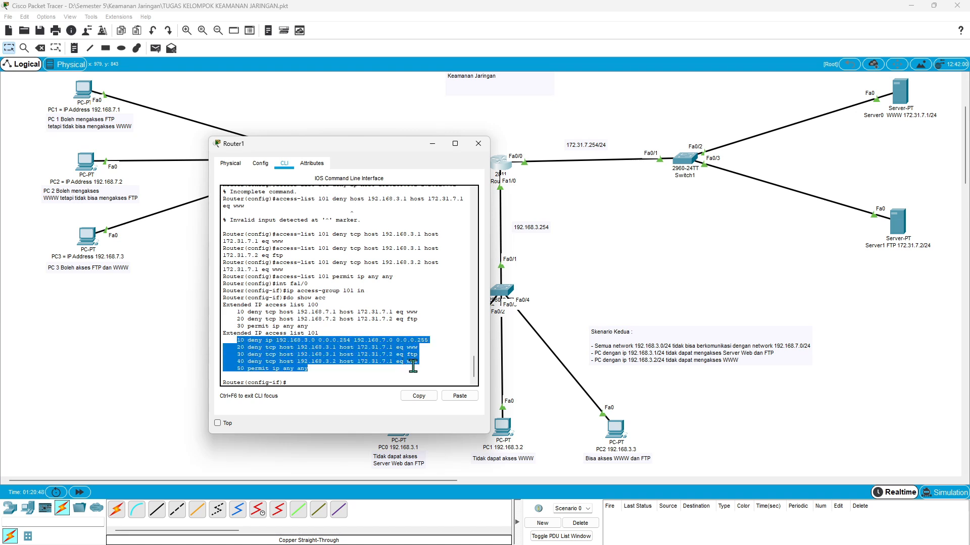
click(263, 338)
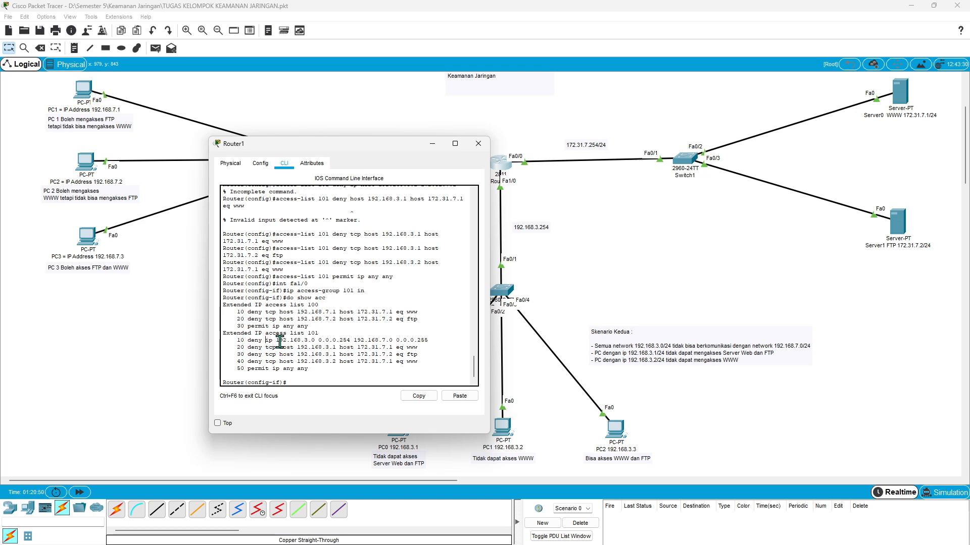
drag(279, 342, 315, 343)
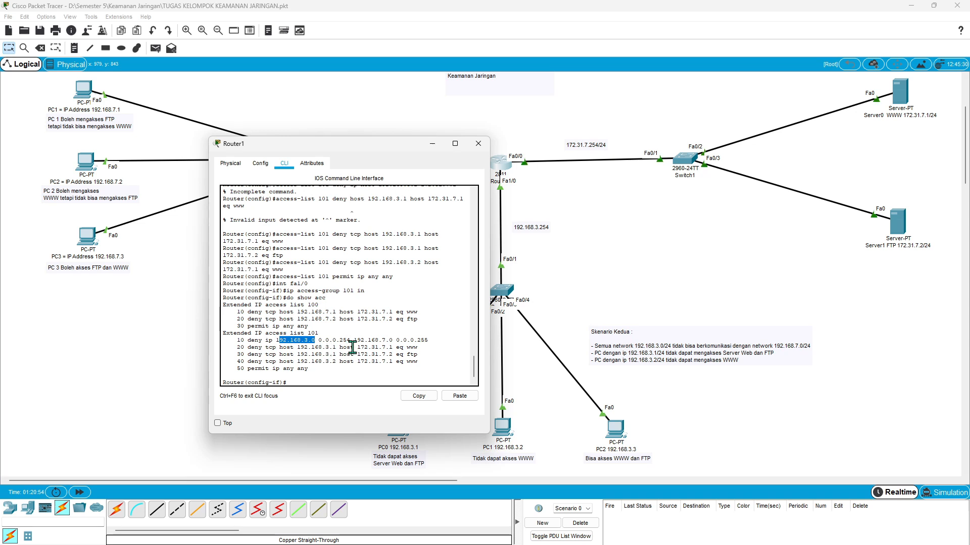
drag(357, 340, 399, 342)
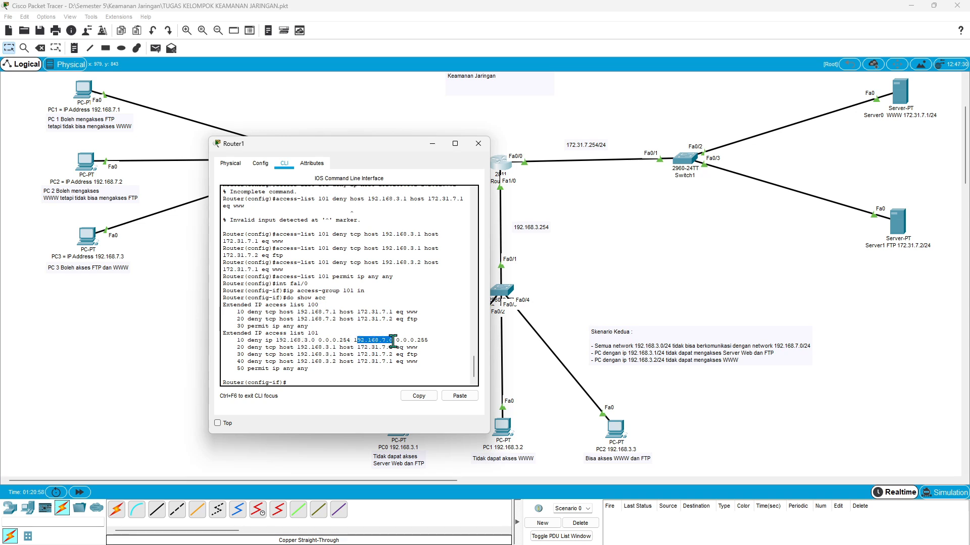
- Review the deny entries of access list 101, checking the blocked network, the hosts 192.168.3.1 and 192.168.3.2, and their WWW and FTP services
click(355, 338)
drag(354, 338, 384, 339)
click(376, 340)
drag(297, 347, 336, 349)
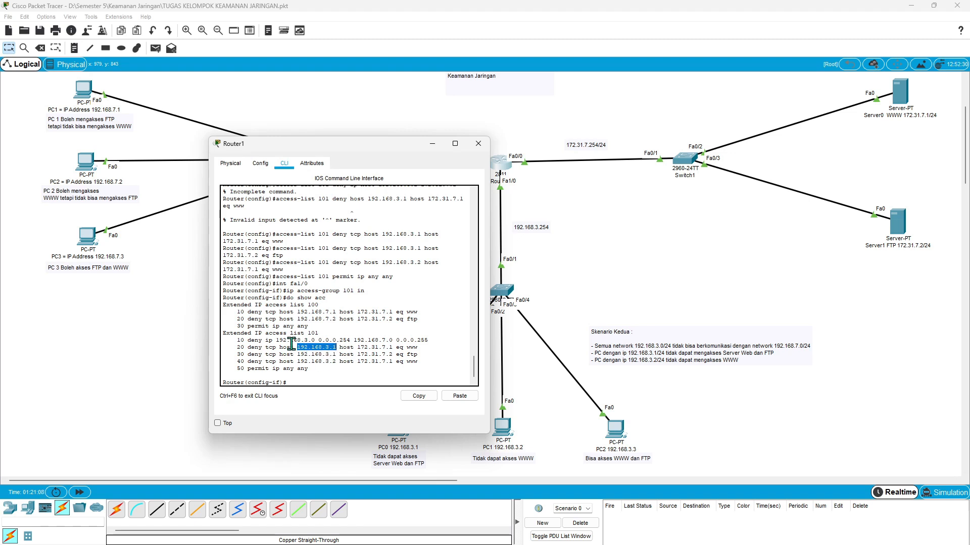
double_click(411, 348)
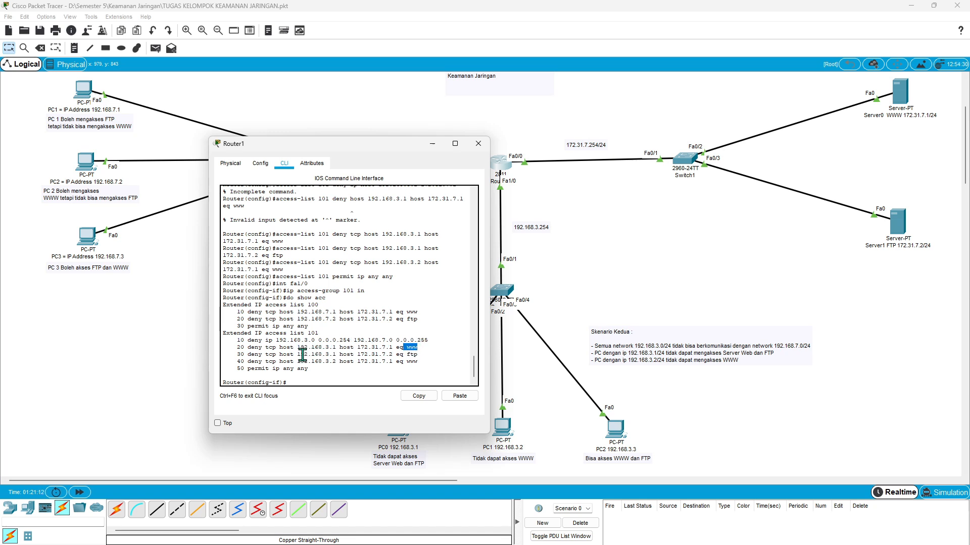
drag(297, 354, 420, 356)
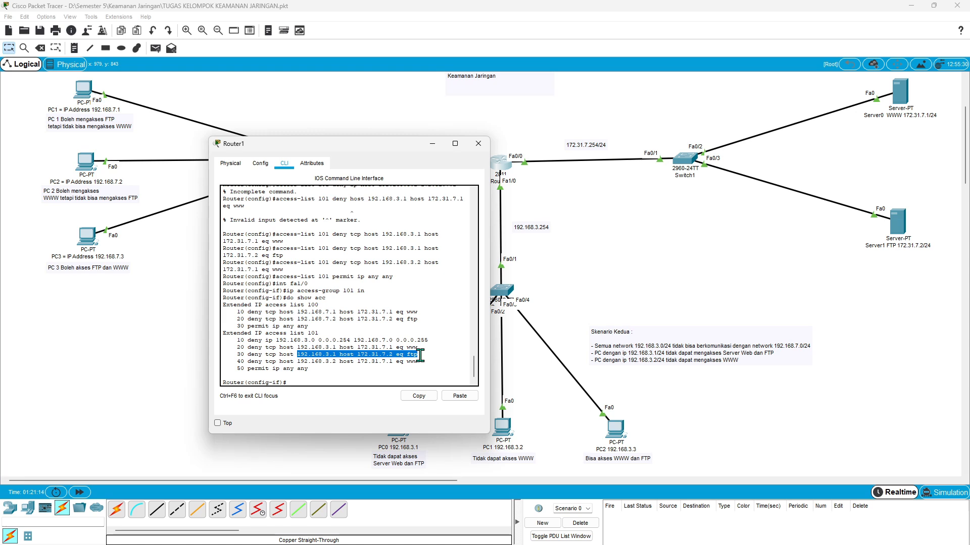
click(375, 379)
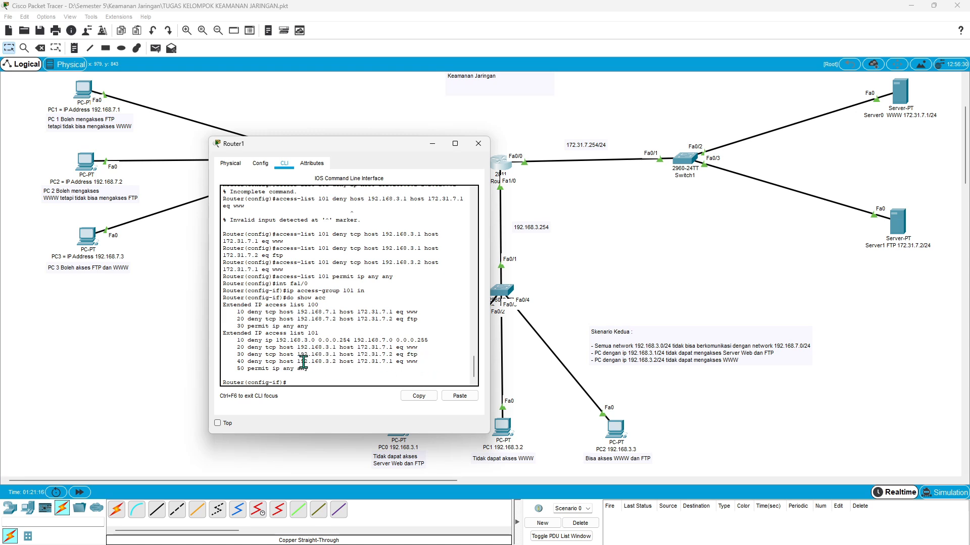
drag(297, 362, 336, 362)
drag(339, 361, 426, 361)
click(424, 362)
- Leave the router's configuration mode with end and save the configuration with write
text(nd)
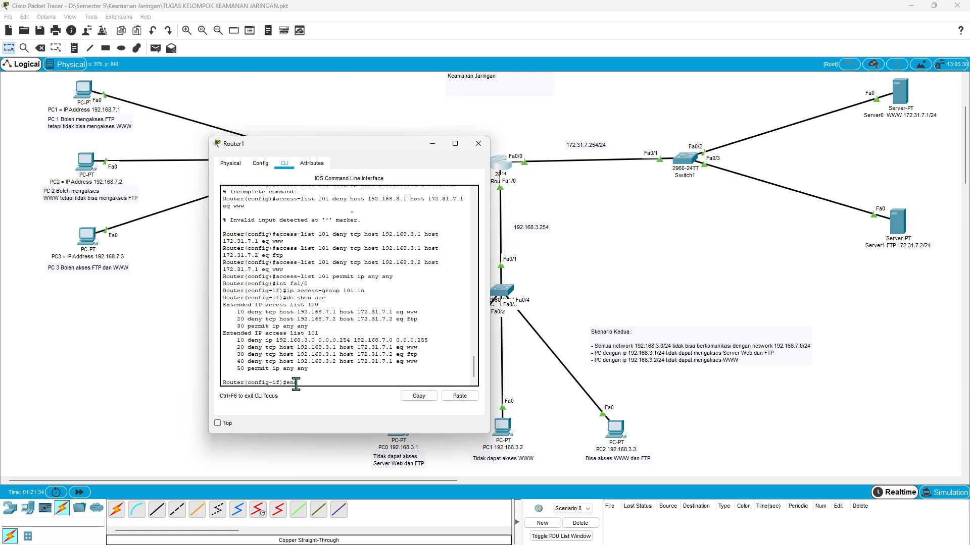
key(Return)
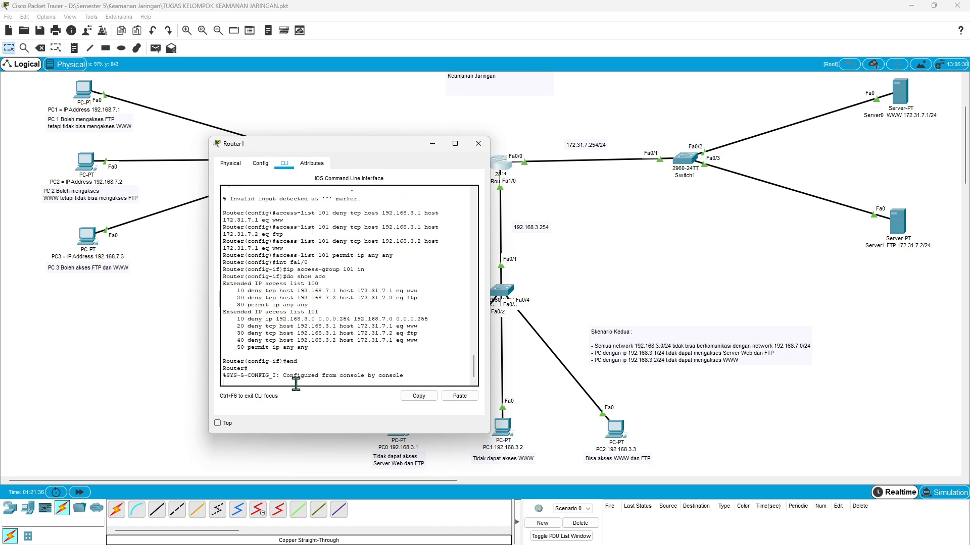
key(Return)
text(wri)
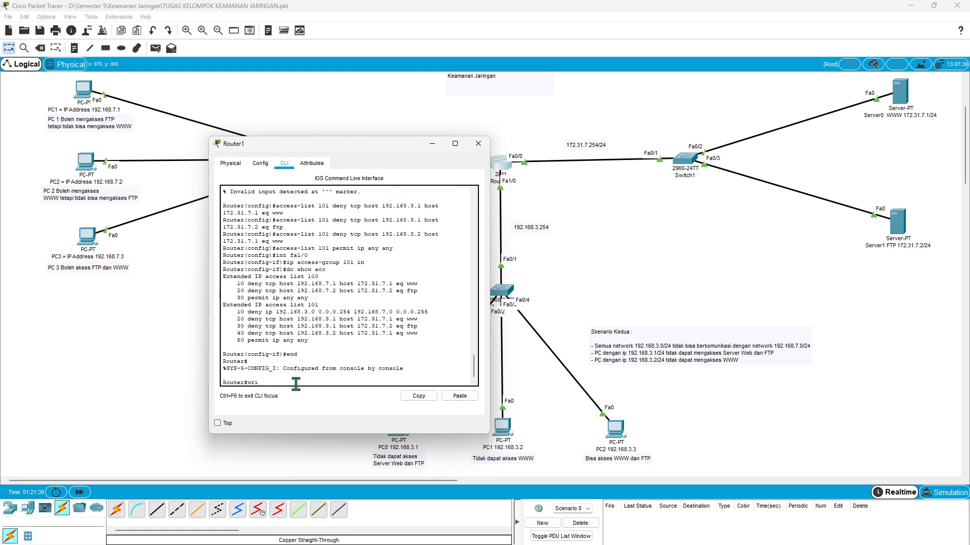
text(te)
key(Return)
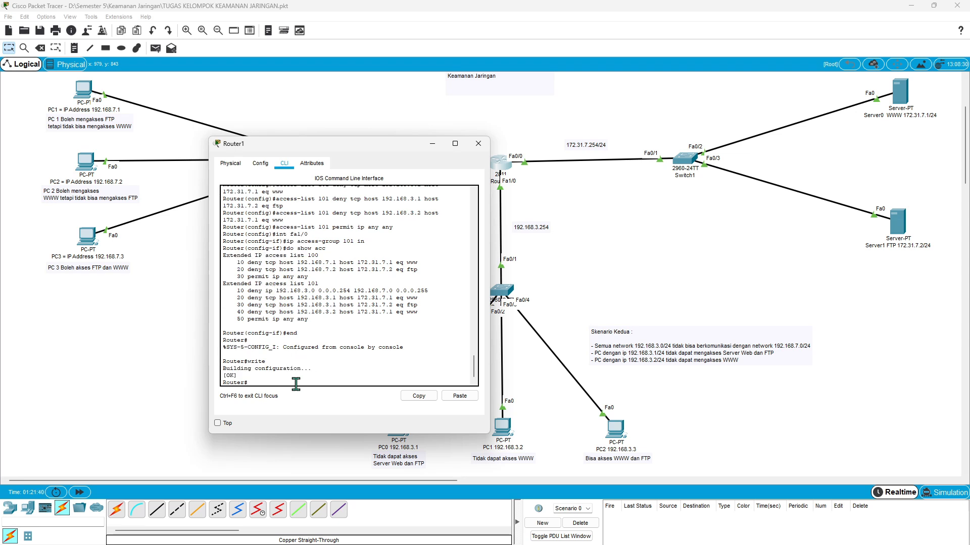
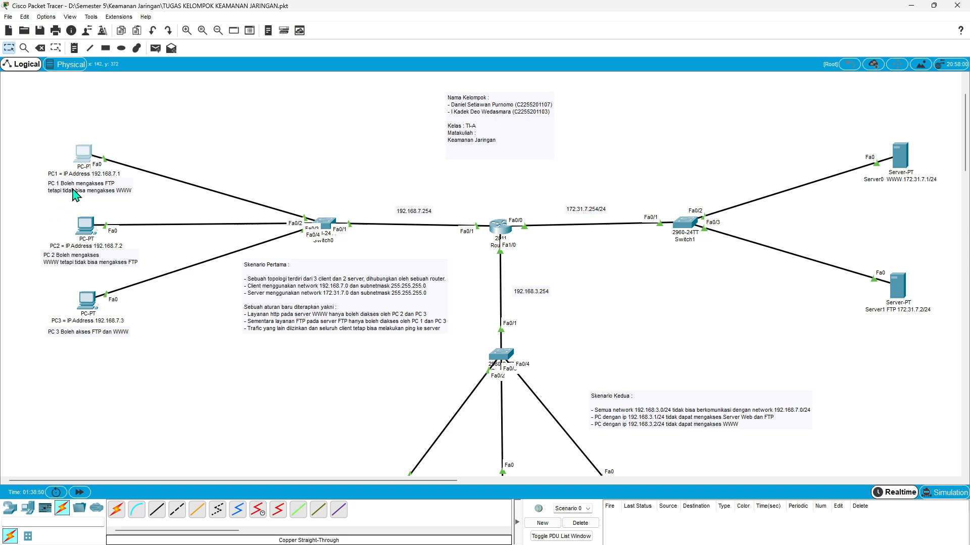
- Test WWW access from the PC with IP 192.168.7.1 by requesting 172.31.7.1 in its web browser, and close its window
click(84, 155)
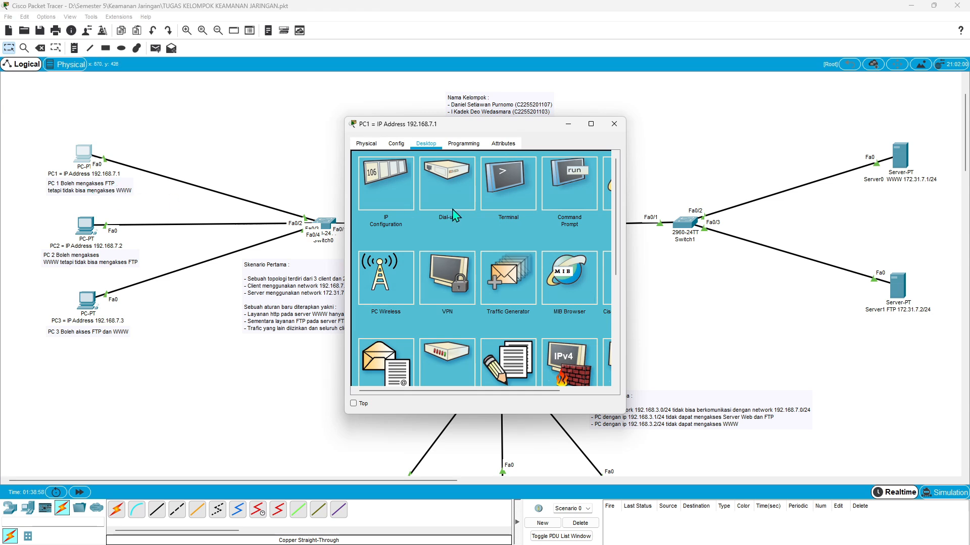
scroll(453, 211, right, 2)
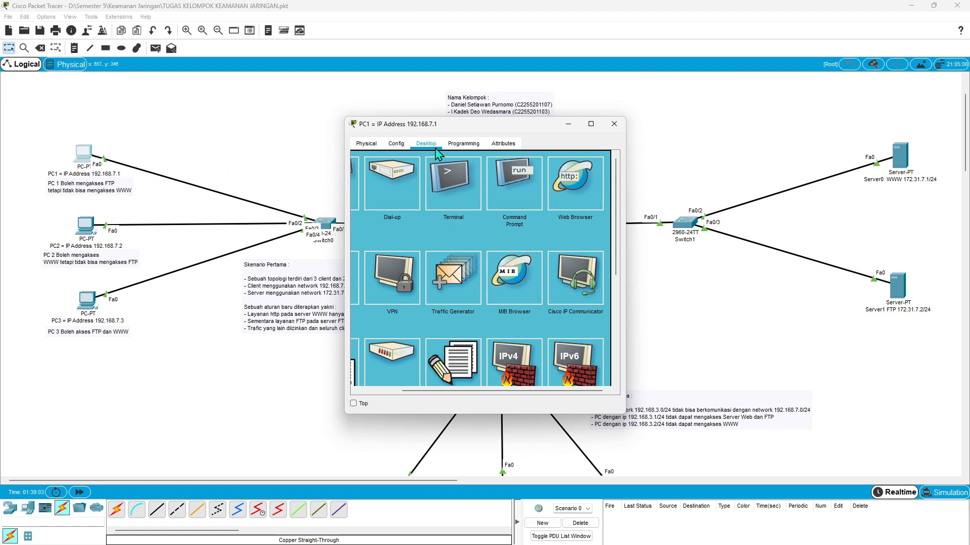
click(576, 200)
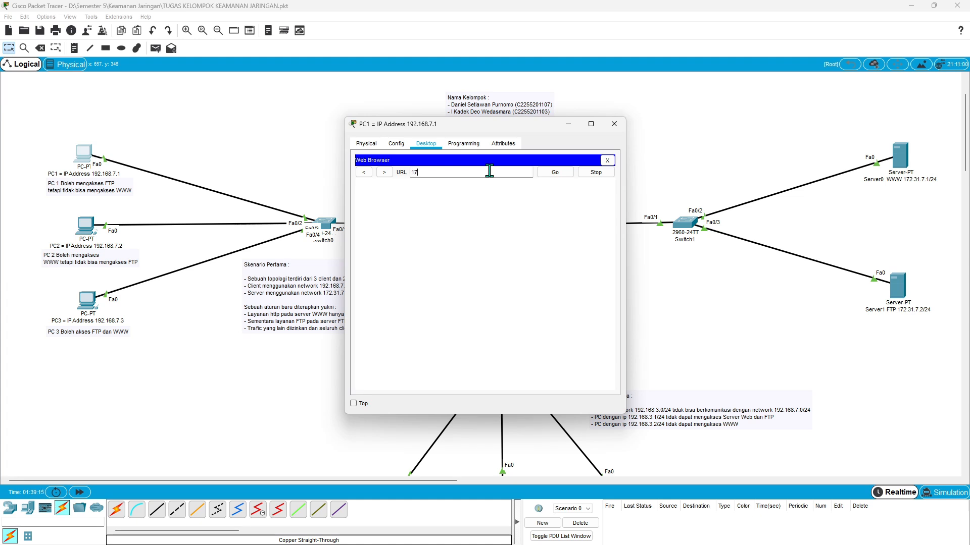
text(72.31.7.1)
key(Return)
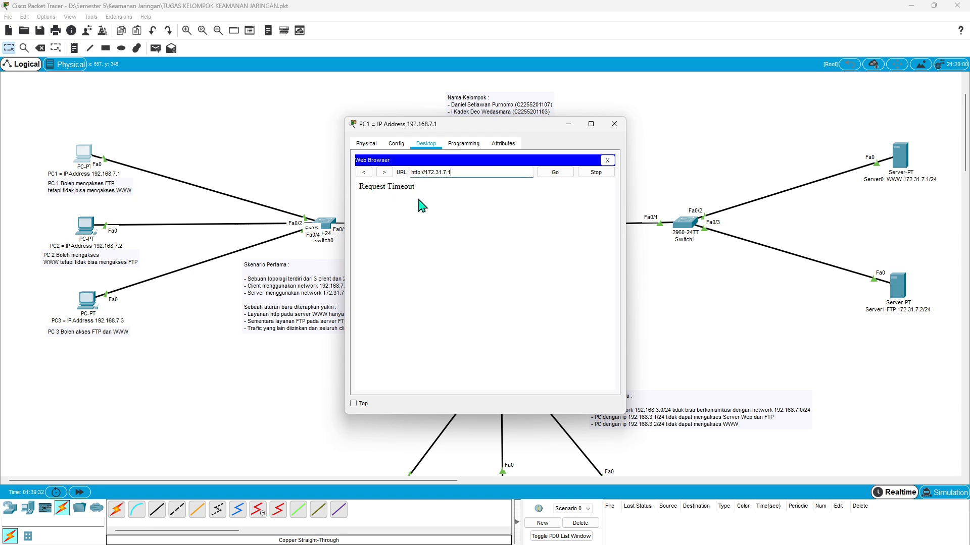
click(613, 124)
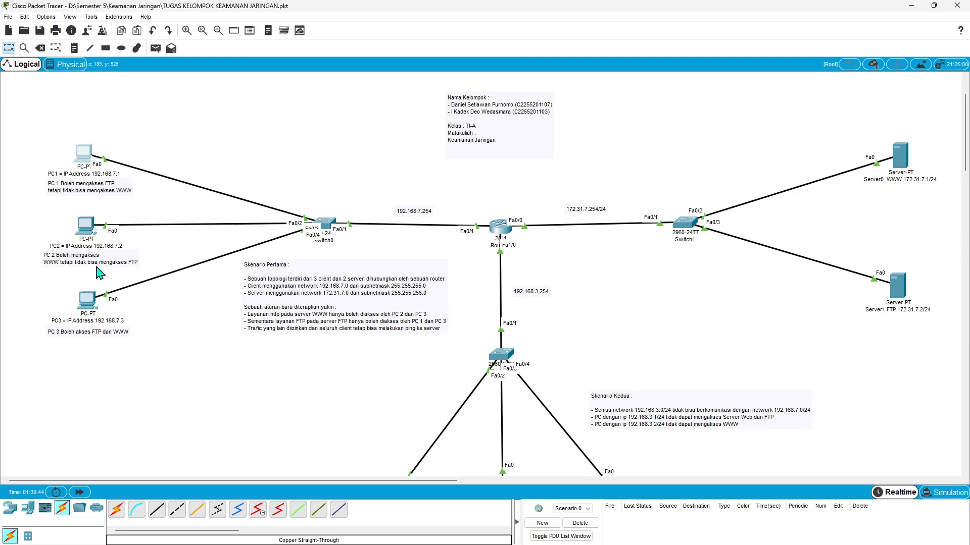
- Test FTP access from the PC with IP 192.168.7.2 by running ftp 172.31.7.2 at its command prompt, and close its window
click(85, 227)
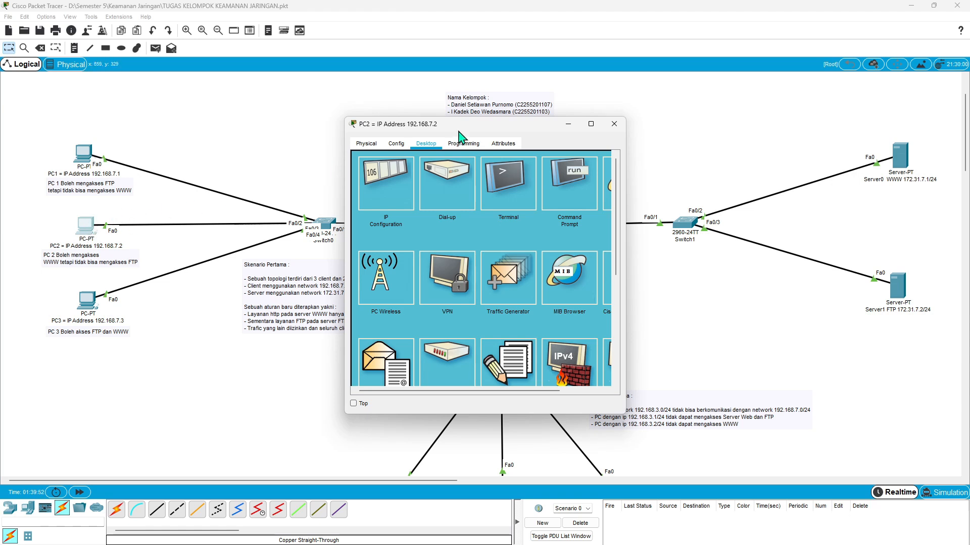
scroll(495, 178, right, 3)
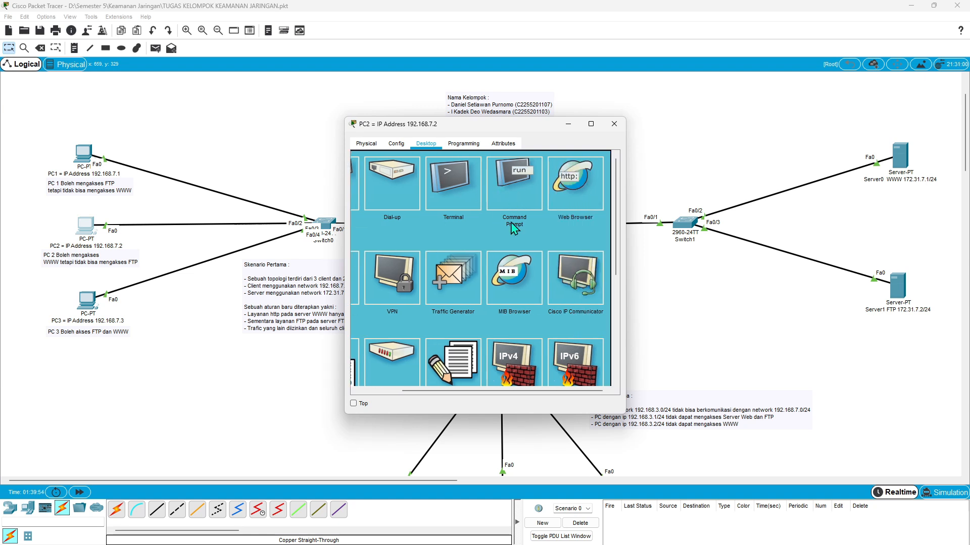
click(525, 188)
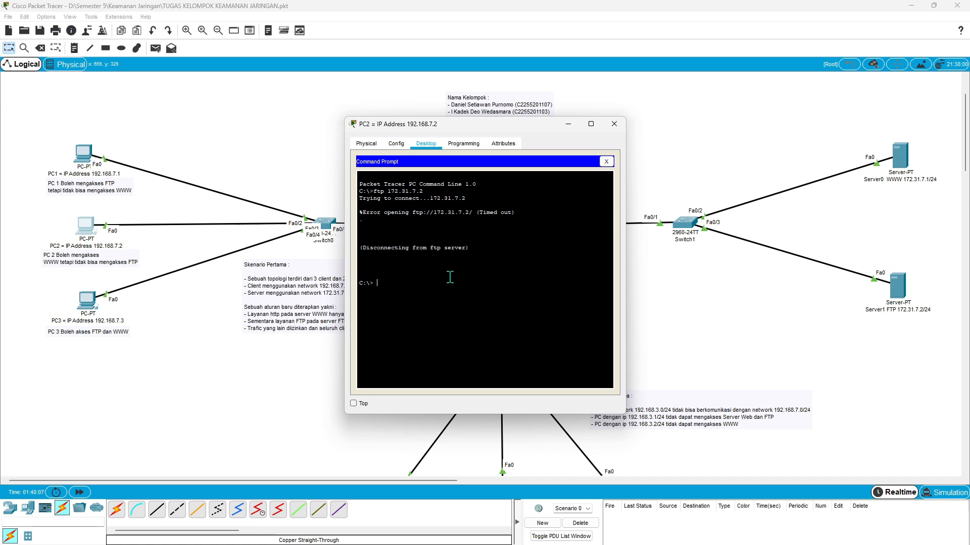
text(ftp 172.31.7.2)
key(Return)
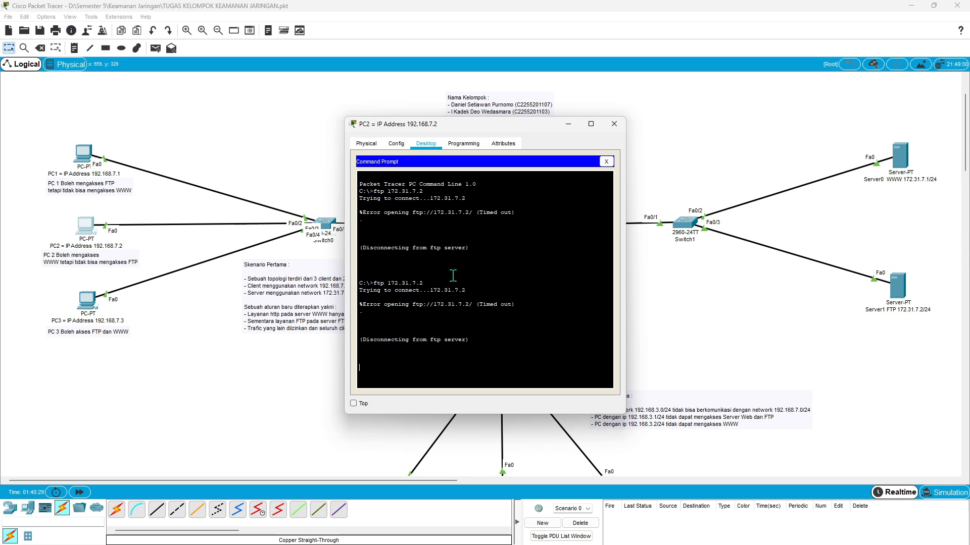
click(607, 162)
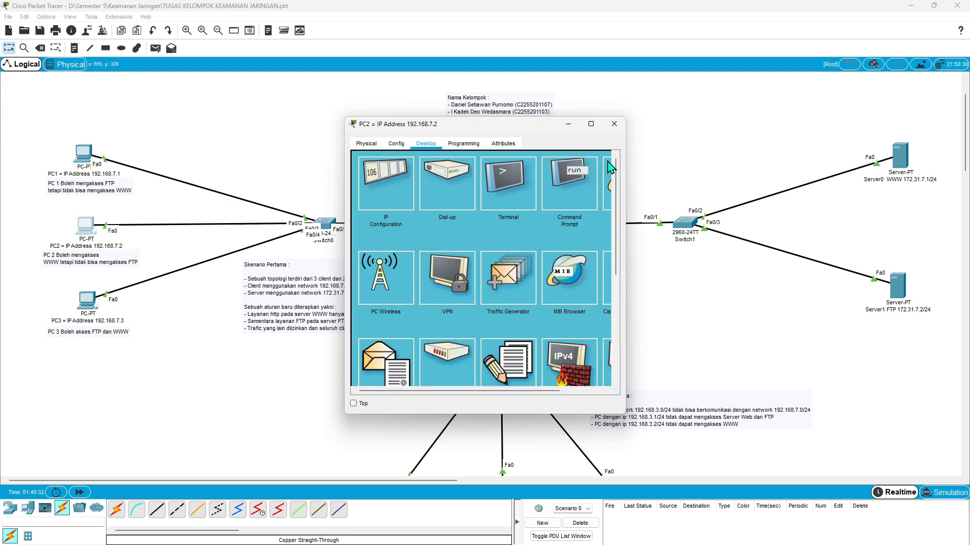
click(614, 124)
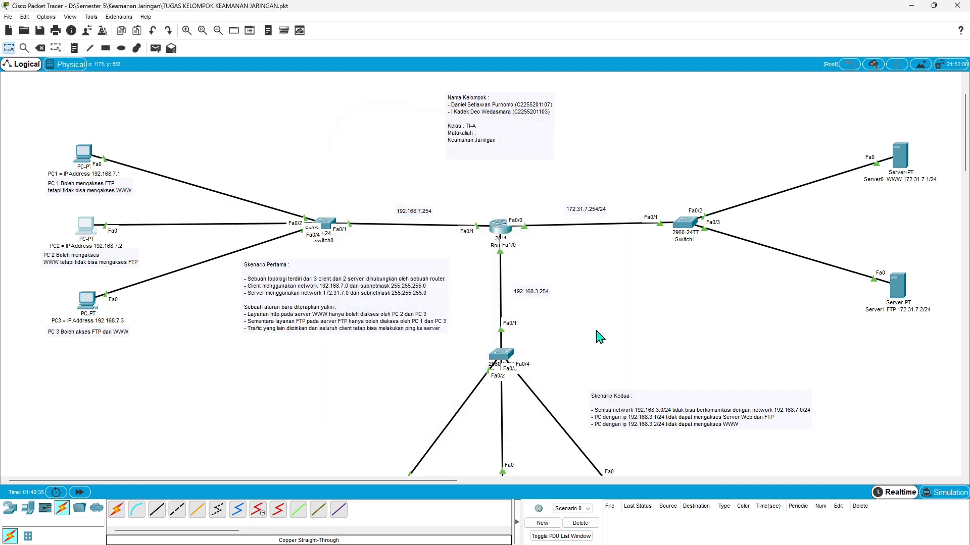
- Ping 192.168.7.2 from the command prompt of PC0 (192.168.3.1) to test communication between the two networks, and close its window
scroll(599, 337, down, 3)
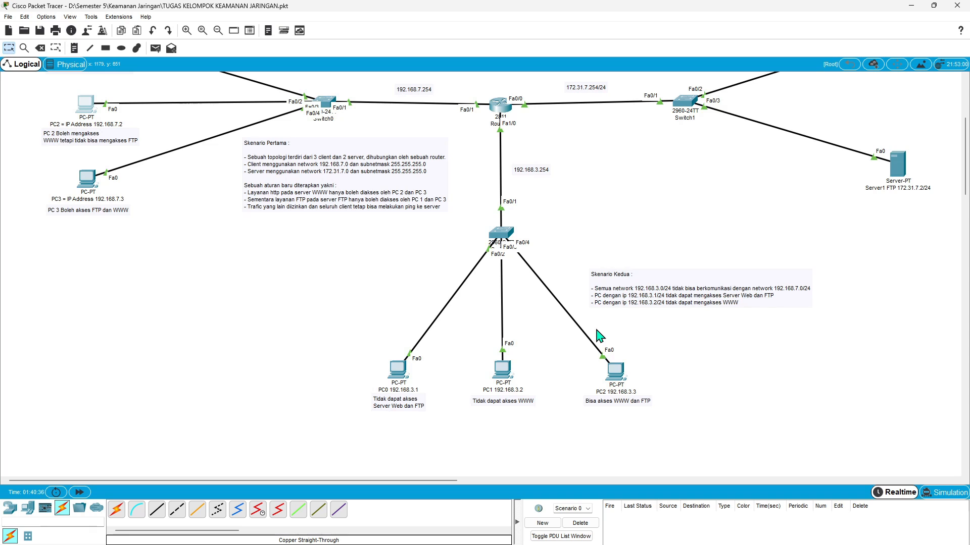
scroll(600, 337, up, 1)
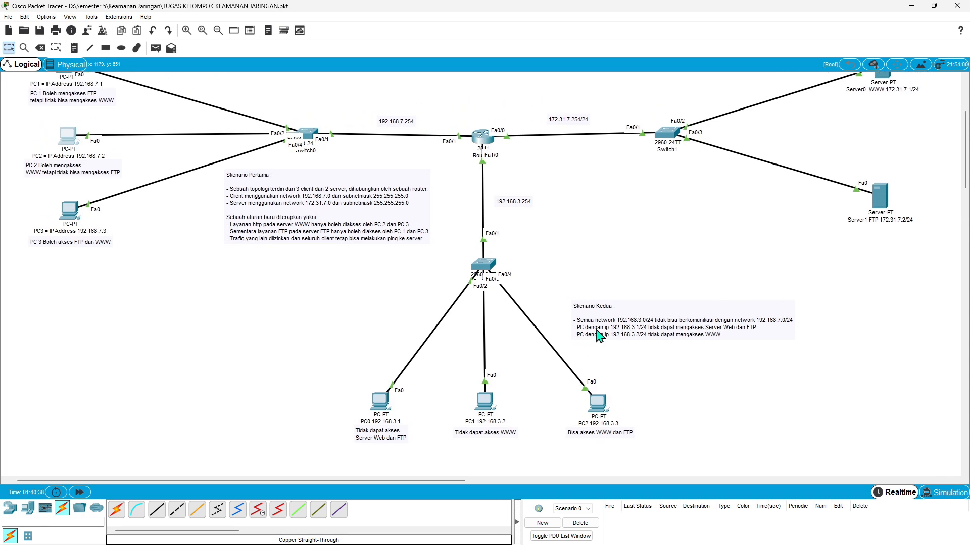
scroll(599, 337, right, 1)
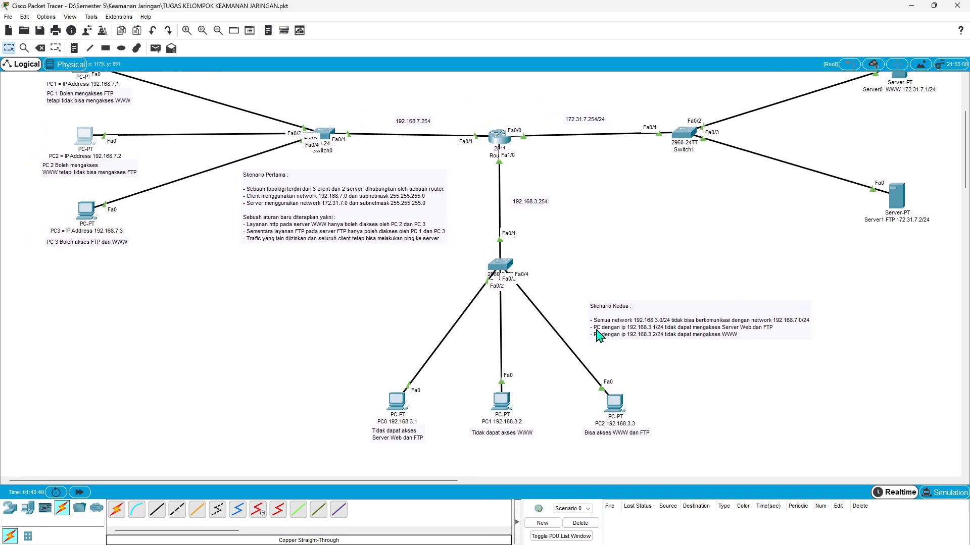
scroll(597, 336, left, 1)
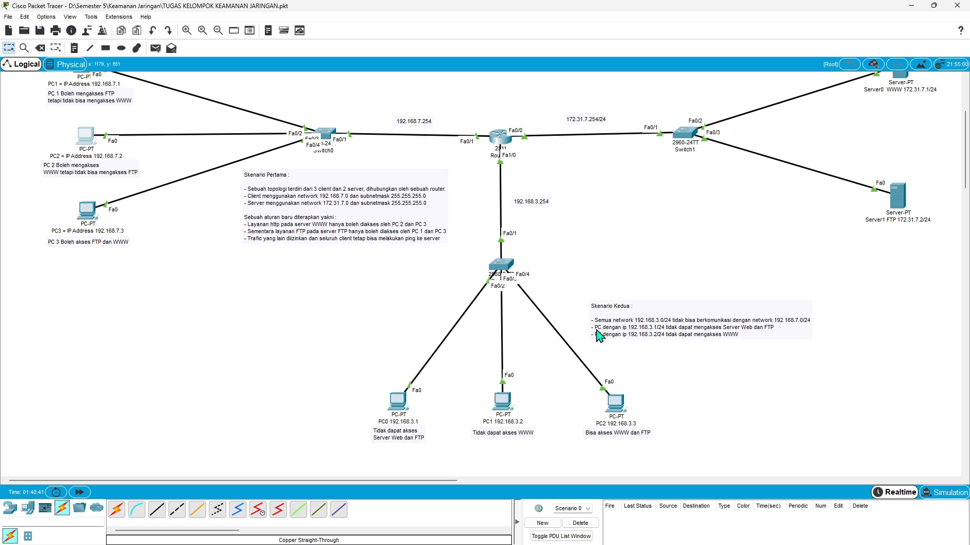
click(398, 404)
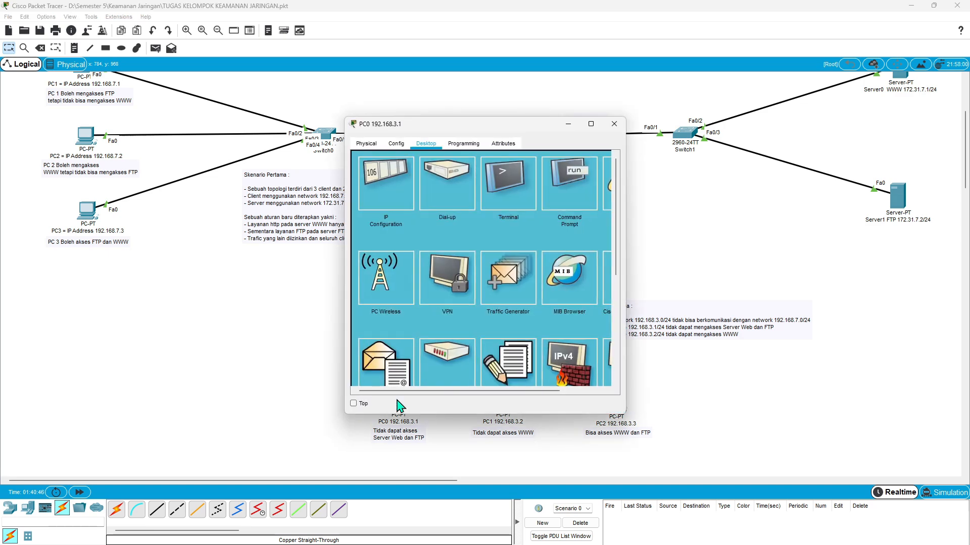
scroll(576, 199, right, 1)
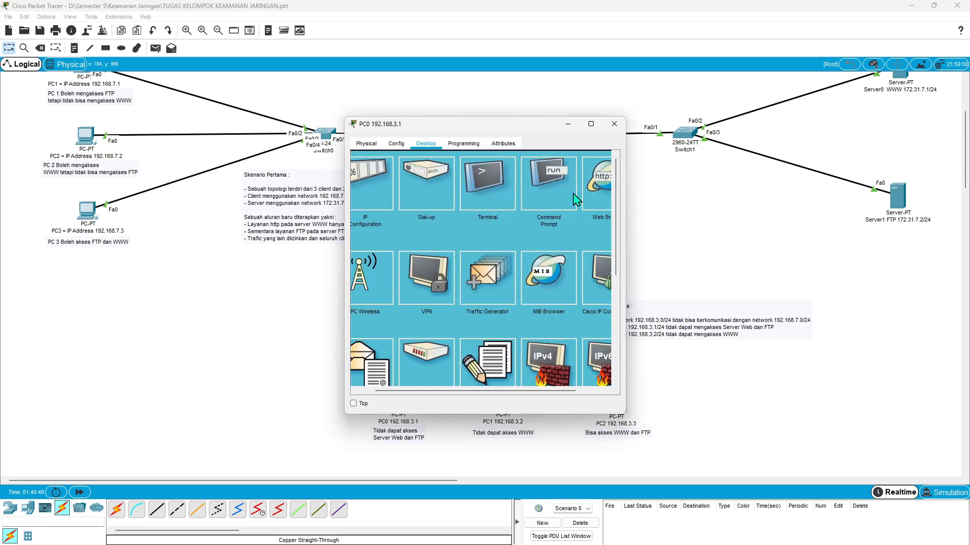
click(555, 196)
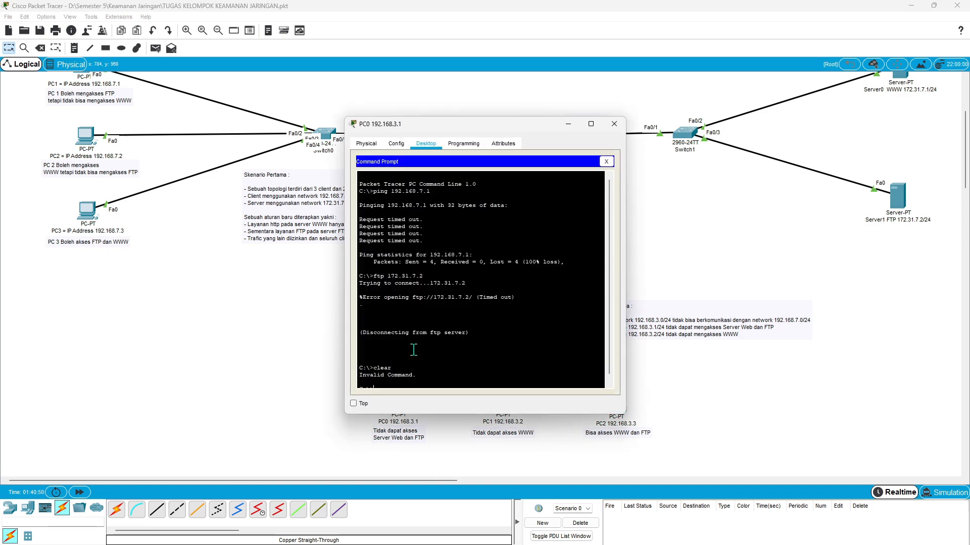
text(p)
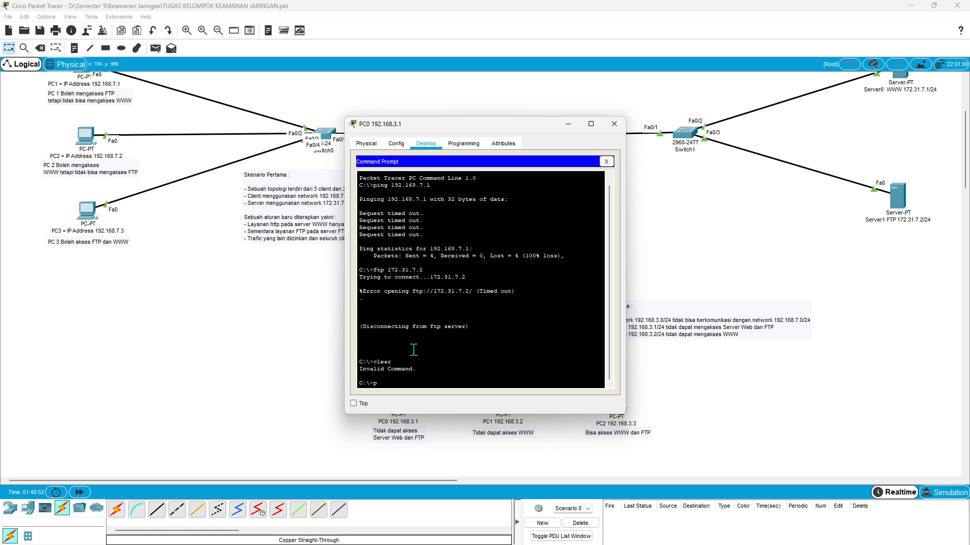
text(ing)
text(192.168.7.2)
key(Return)
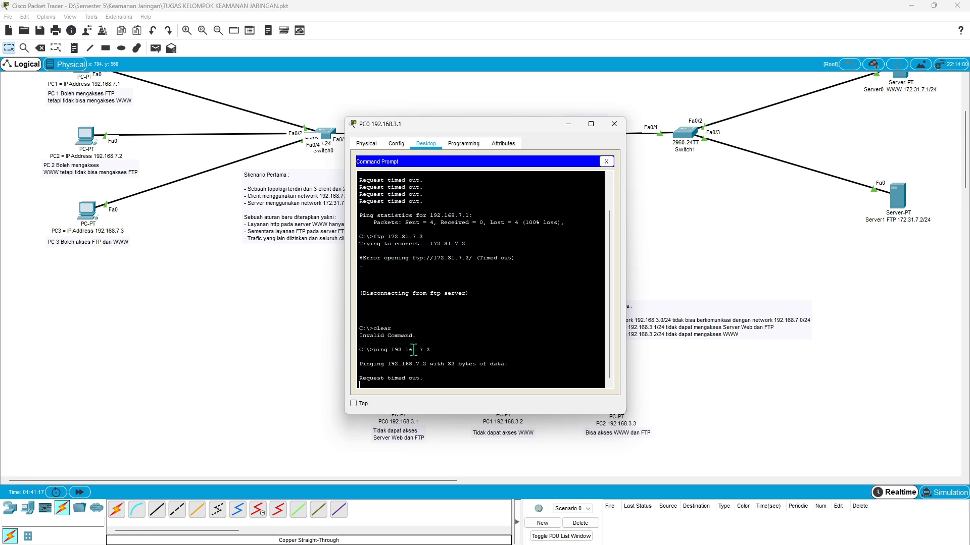
click(607, 161)
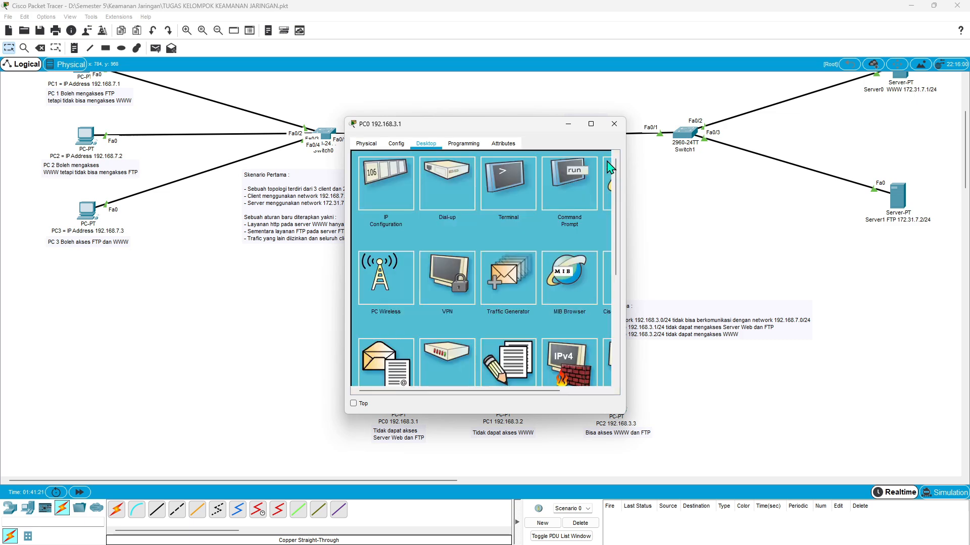
click(614, 124)
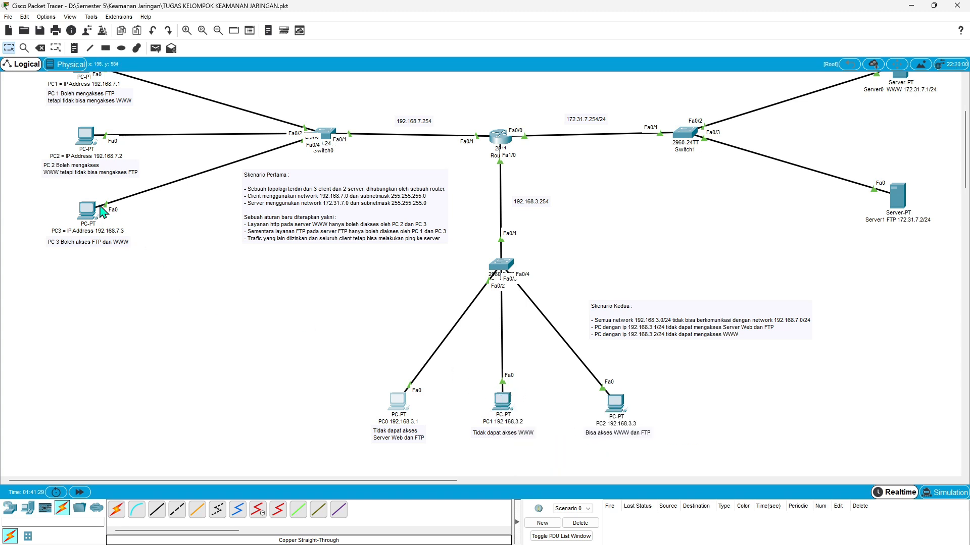
- Ping 192.168.7.3 from the command prompt of the PC with IP 192.168.3.2, and close its window
click(506, 402)
click(572, 194)
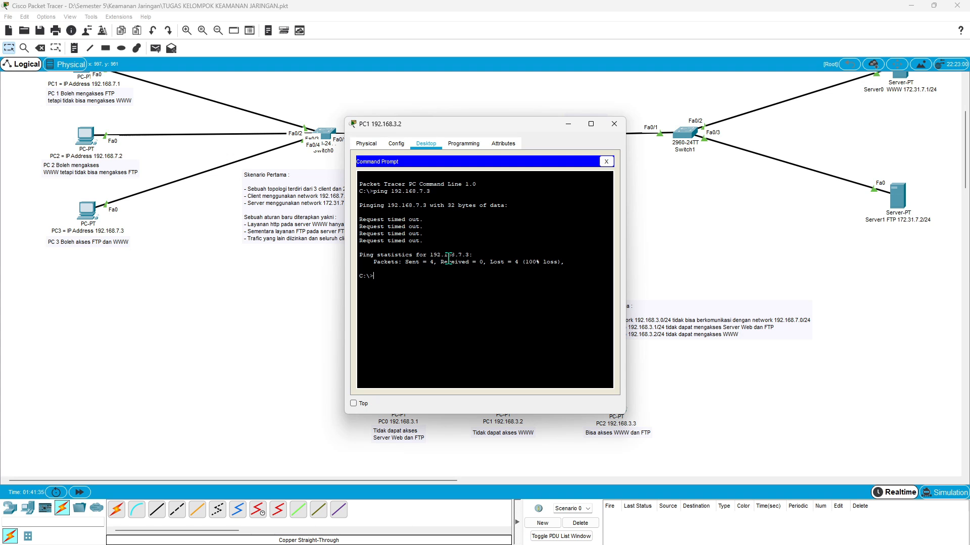
text(pim)
text(ng)
text( 19)
text(2)
text(.16)
text(8.7)
text(.)
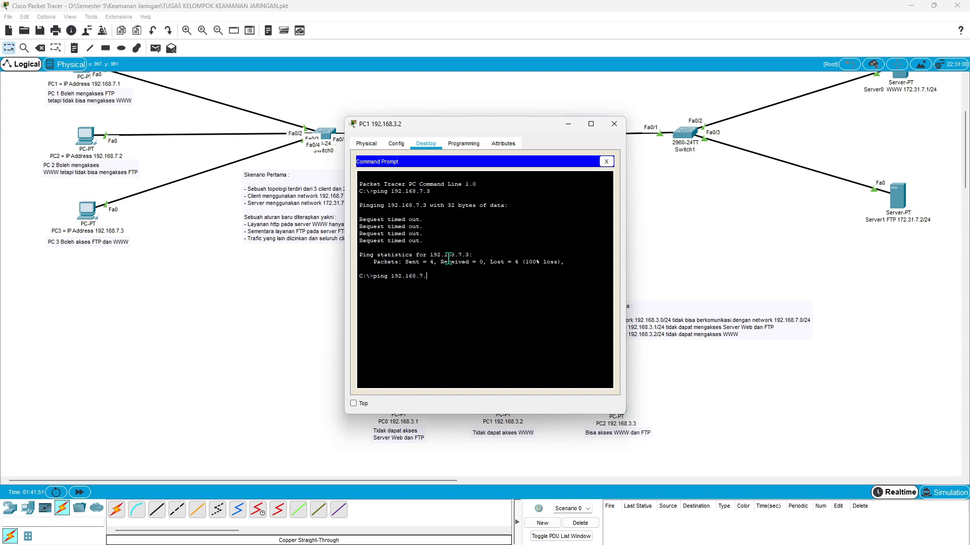
text(3)
key(Return)
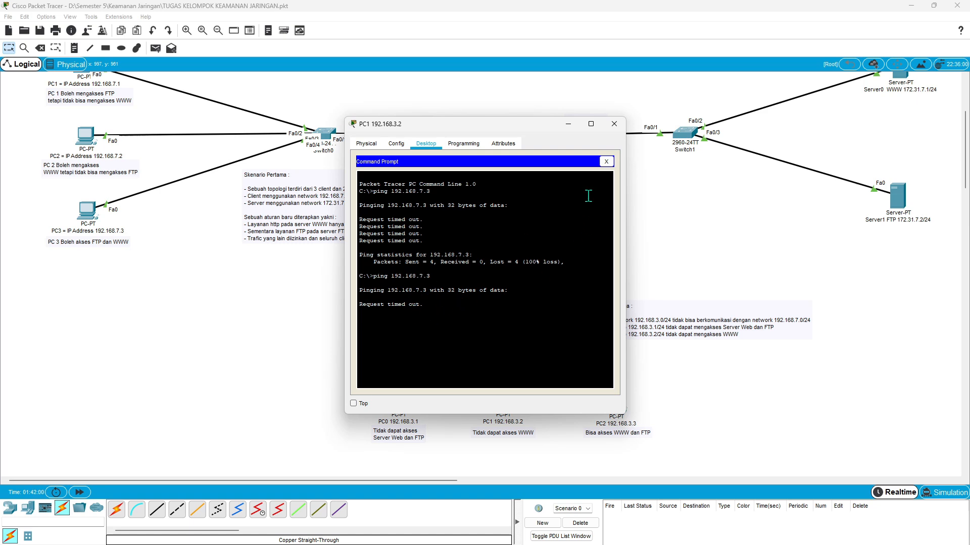
click(606, 162)
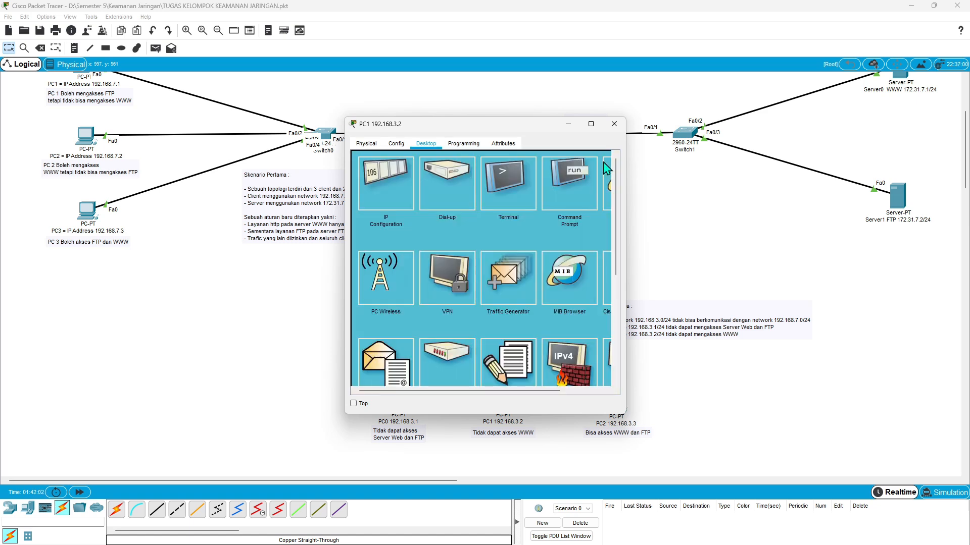
click(614, 124)
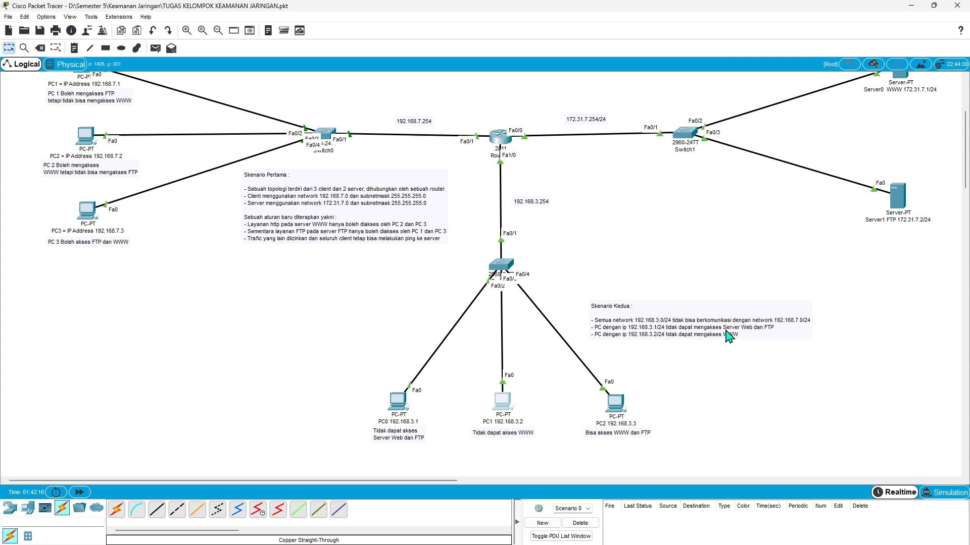
- Test WWW access from PC0 (192.168.3.1) by requesting 172.31.7.1 in its web browser, and close its window
click(399, 409)
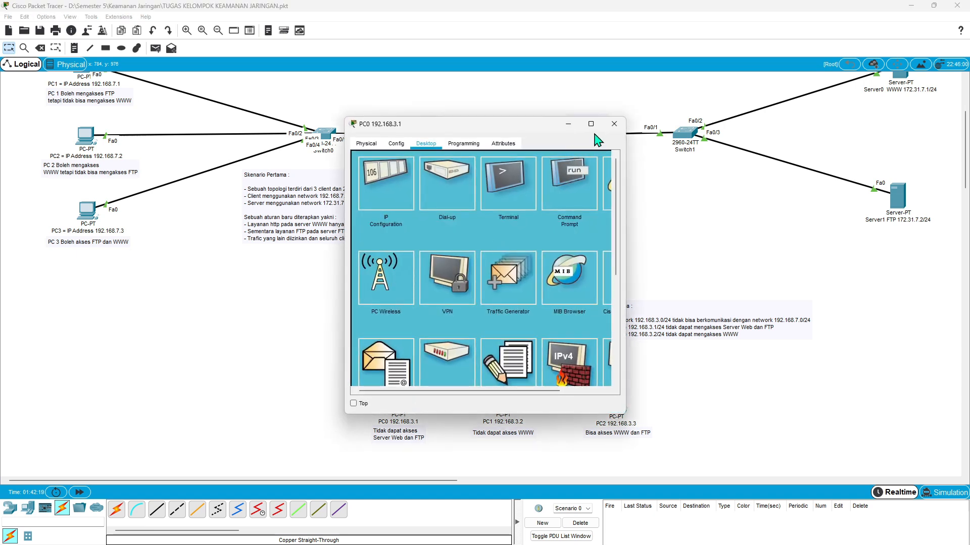
scroll(566, 185, right, 2)
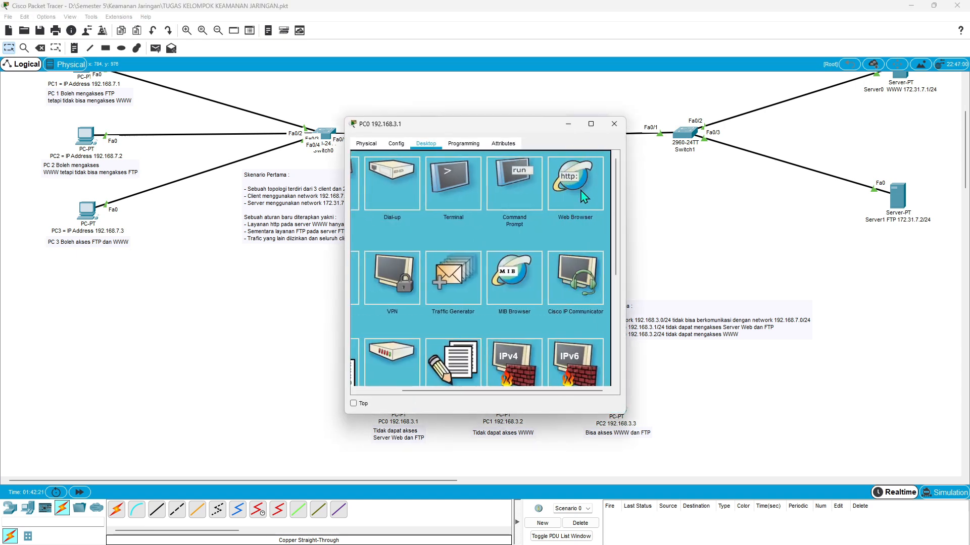
click(581, 194)
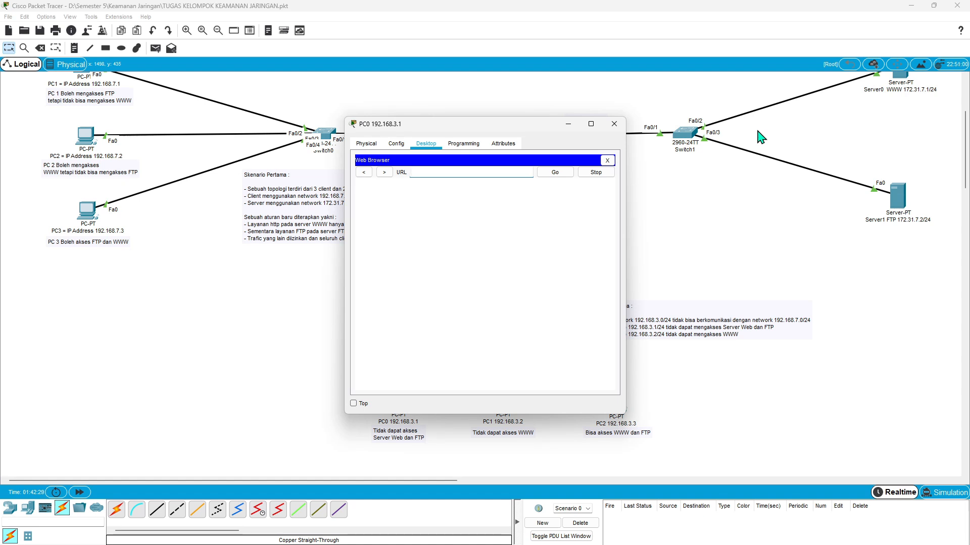
text(172.31.7.1)
key(Return)
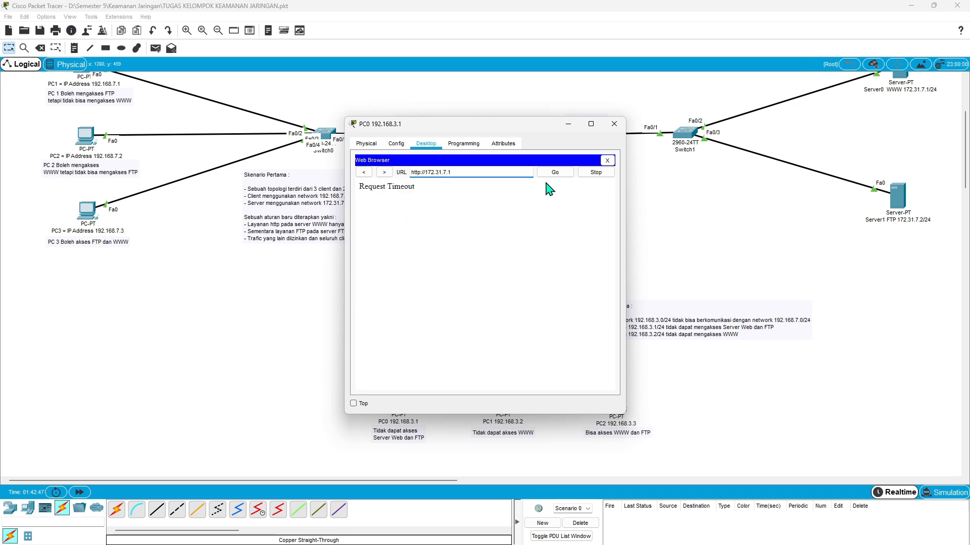
click(614, 124)
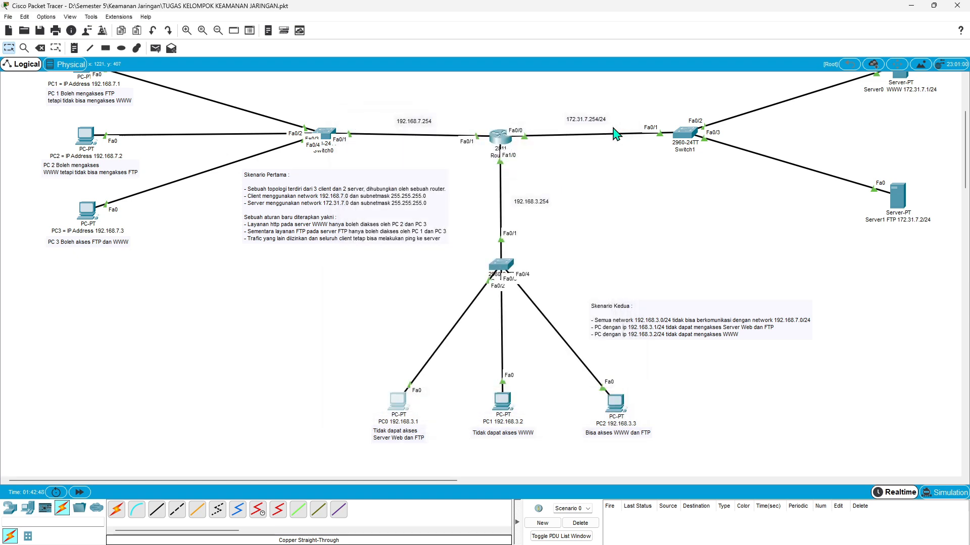
- Open the command prompt of PC0 (192.168.3.1) and try an FTP connection with ftp 172.31..7.2
click(399, 404)
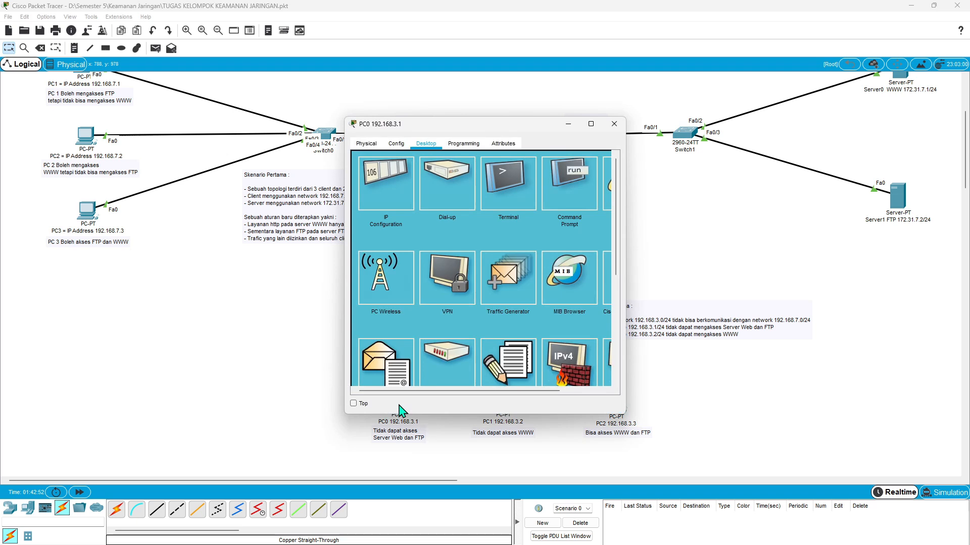
click(554, 193)
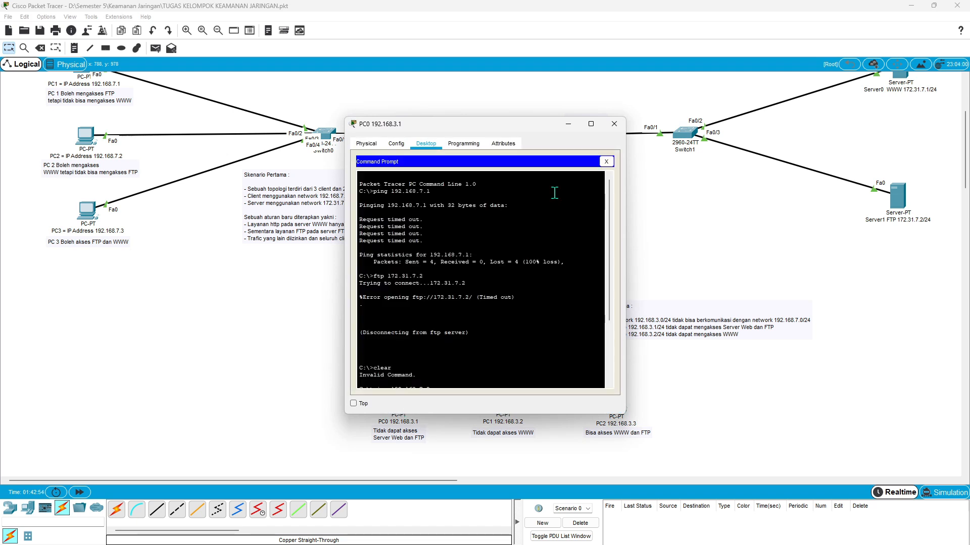
scroll(530, 272, down, 4)
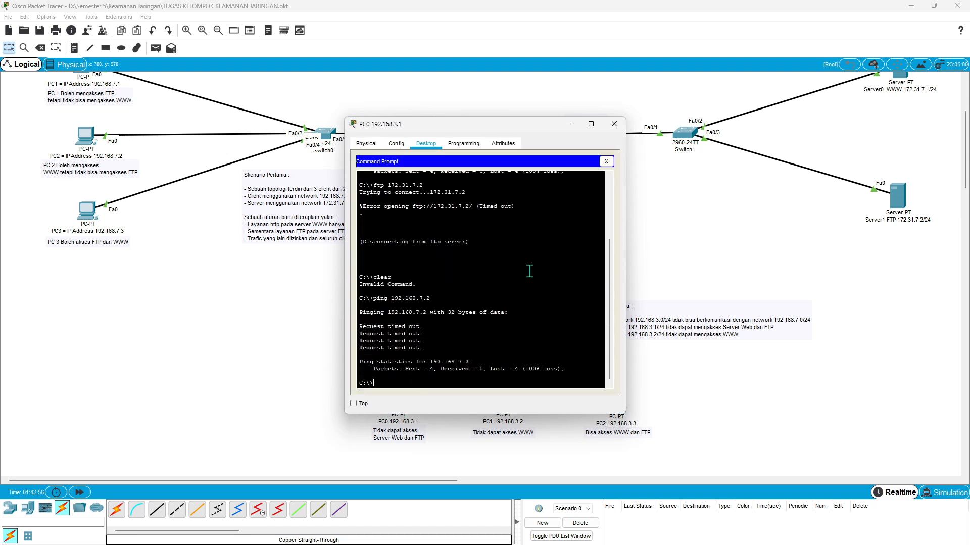
text(ftp 172.31..7.2)
key(Return)
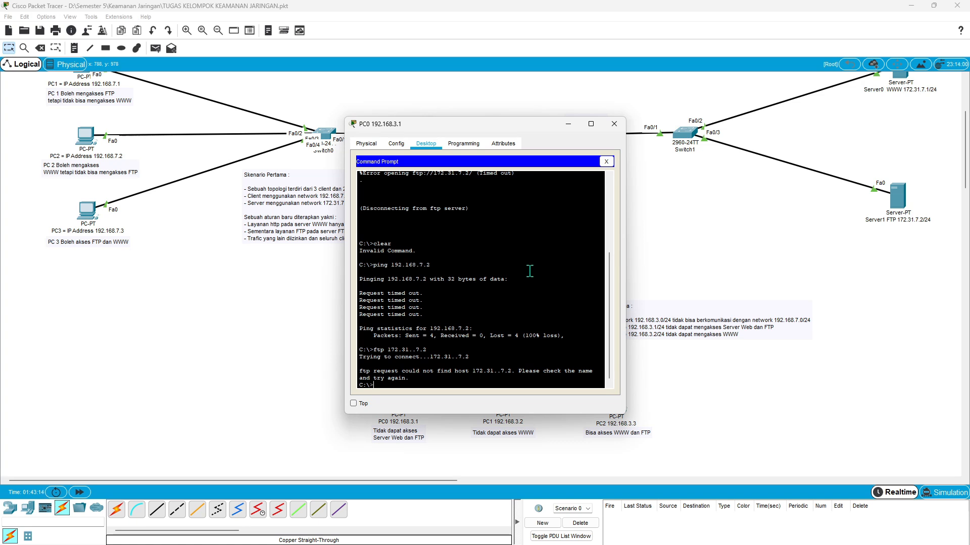
- Test FTP access from PC0 (192.168.3.1) by running ftp 172.31.7.2, and close its command prompt and window
text(ftp 172.31.7.2)
key(Return)
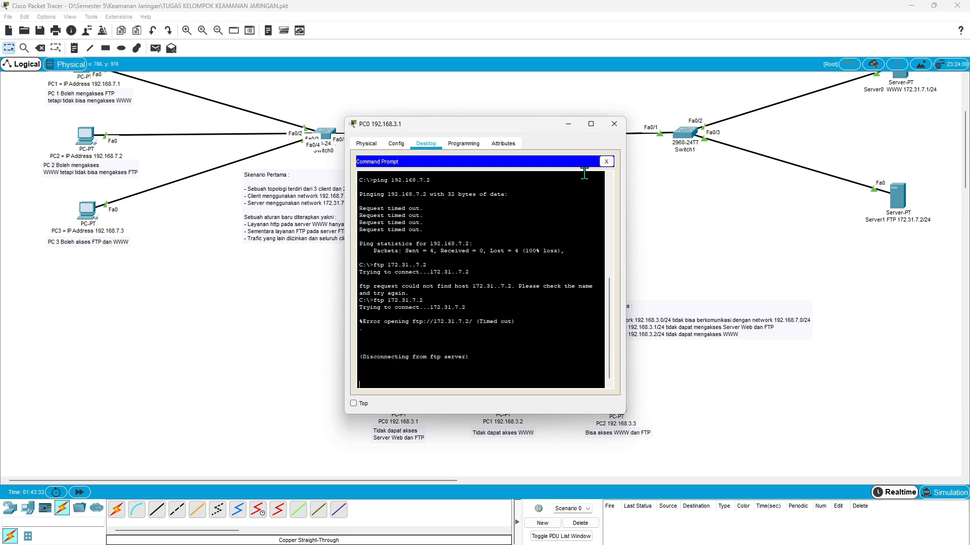
click(606, 162)
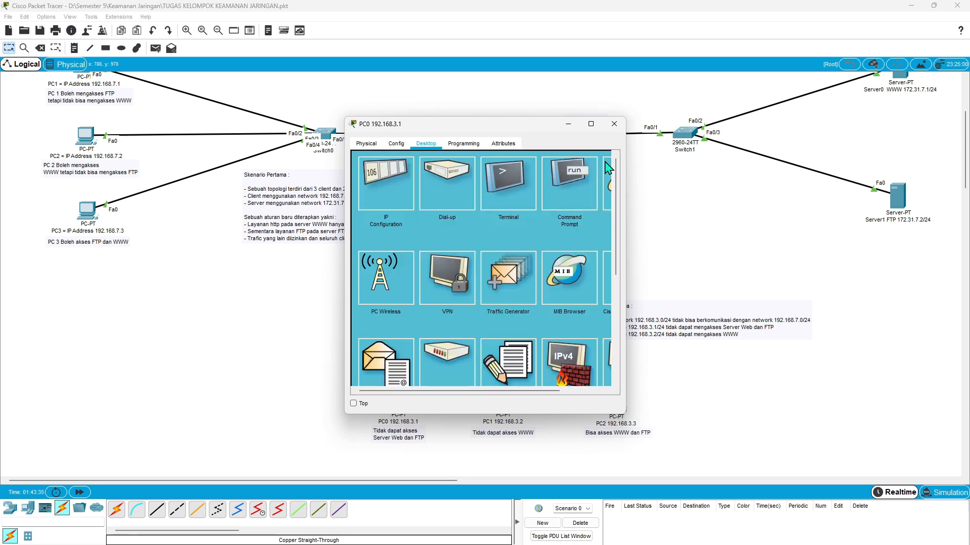
click(614, 124)
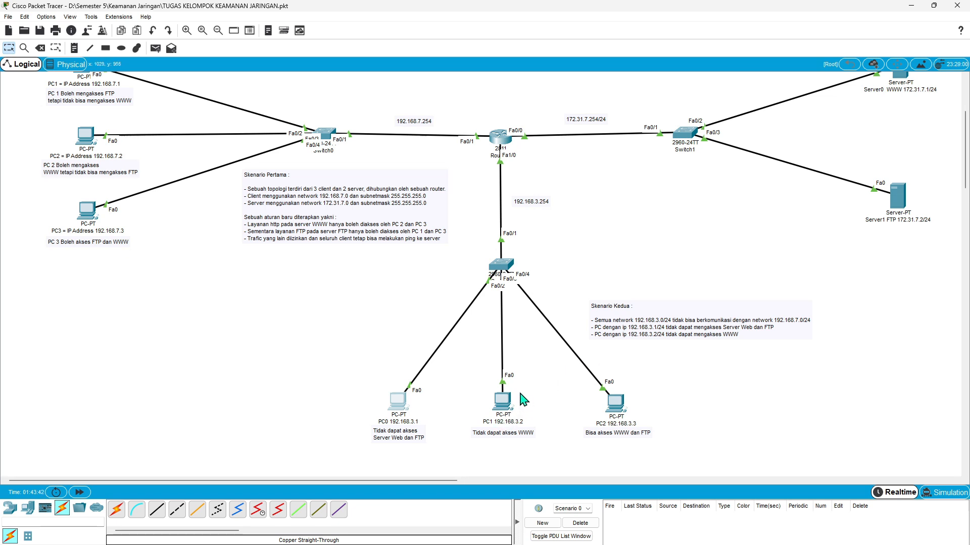
- Test WWW access from the PC with IP 192.168.3.2 by requesting 172.31.7.1 in its web browser, and close its window
click(510, 408)
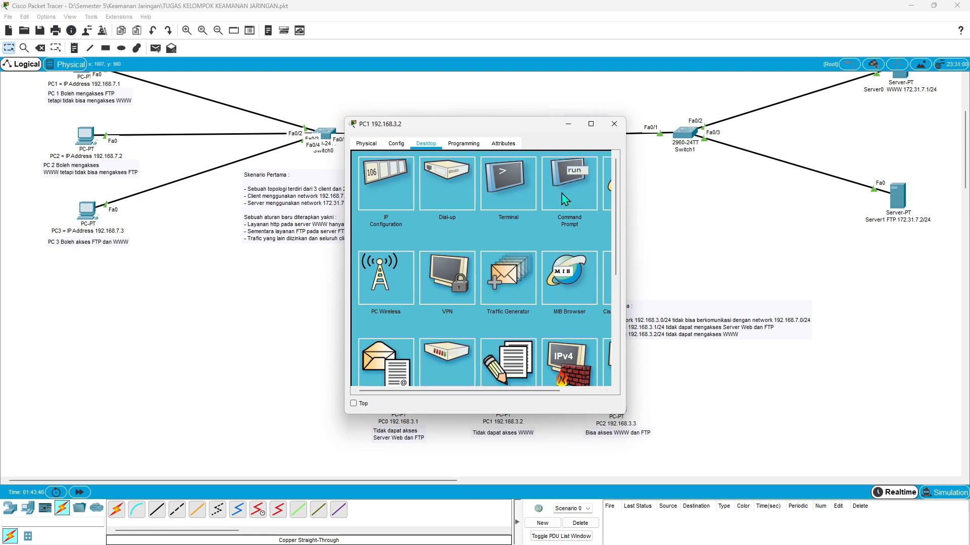
scroll(565, 199, right, 2)
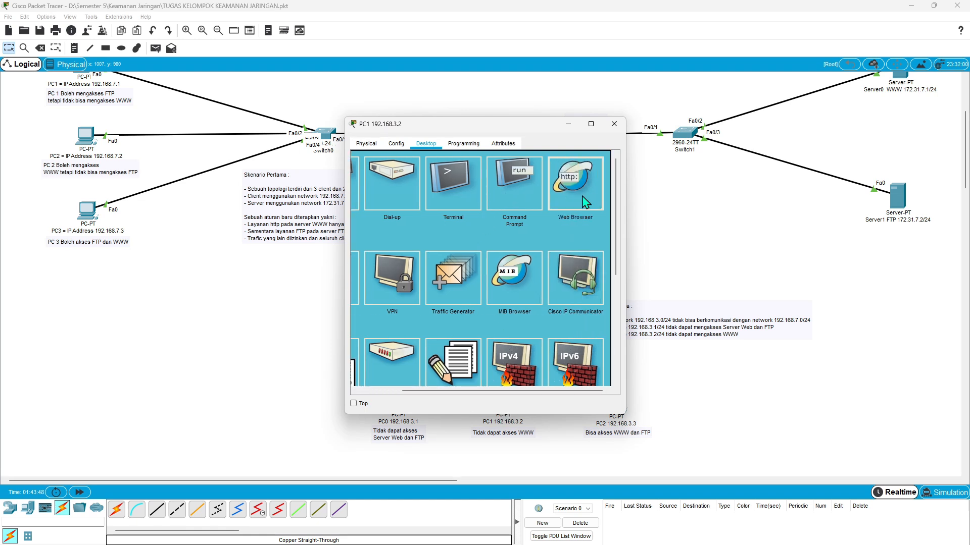
click(585, 202)
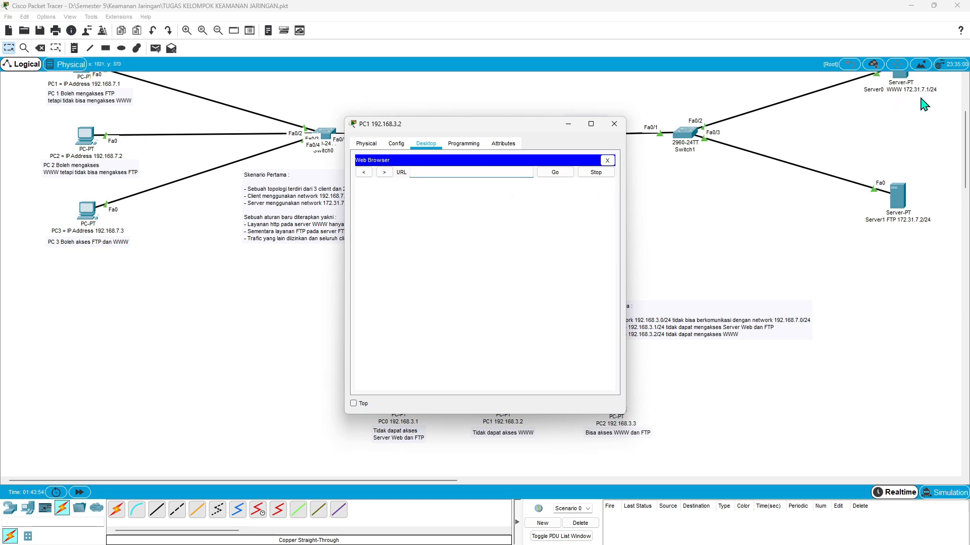
text(172.31.7.1)
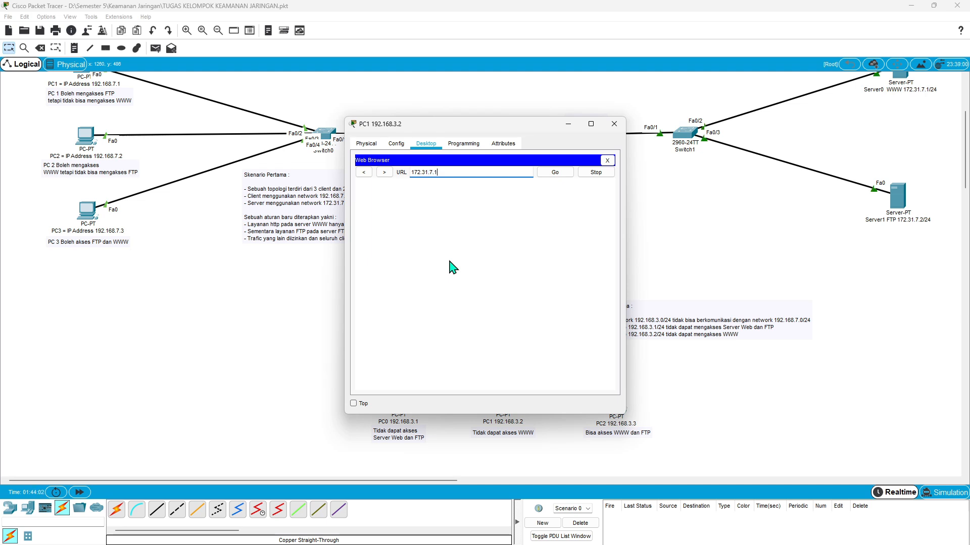
key(Return)
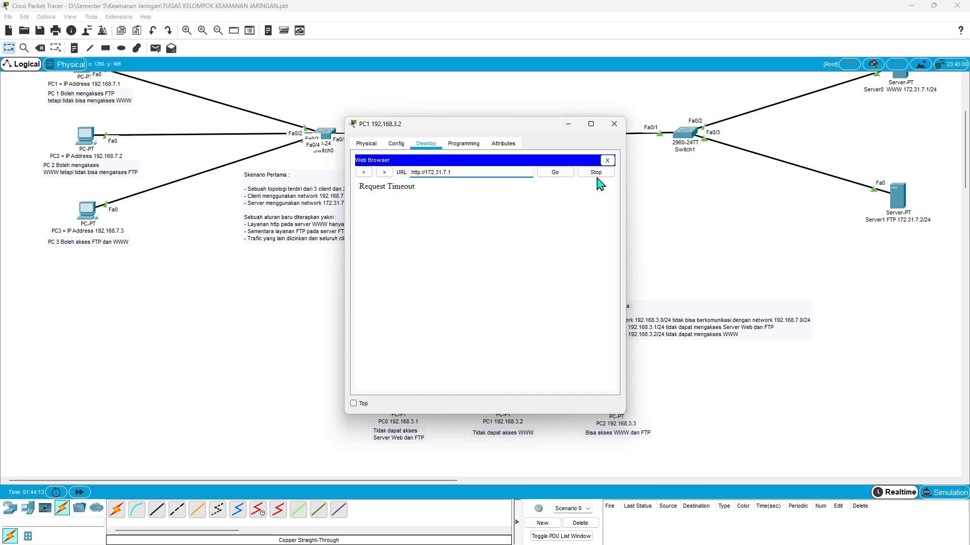
click(610, 163)
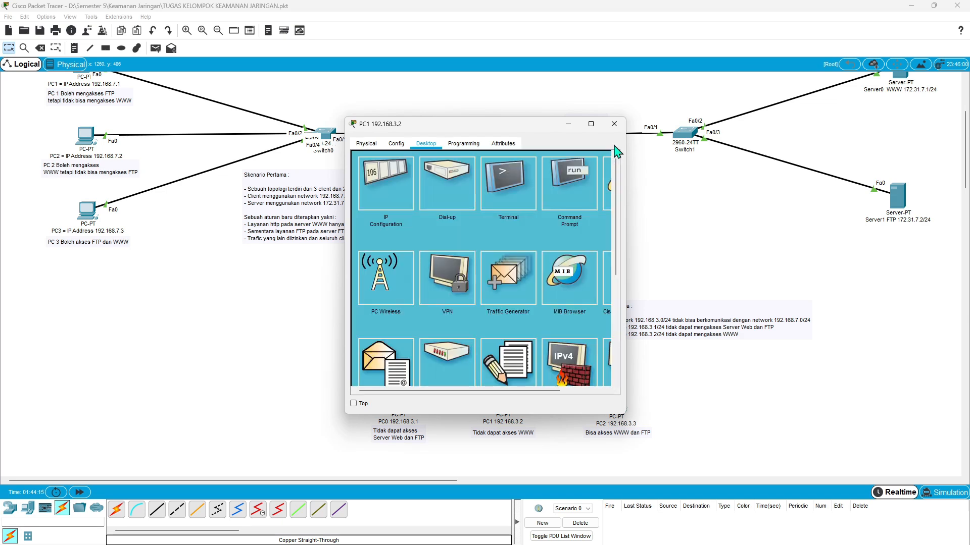
click(613, 125)
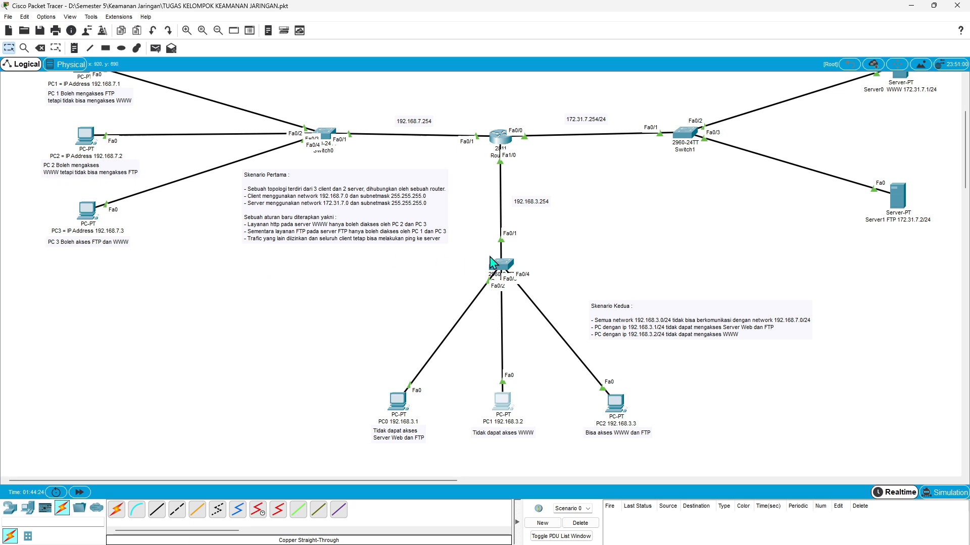
scroll(677, 196, up, 3)
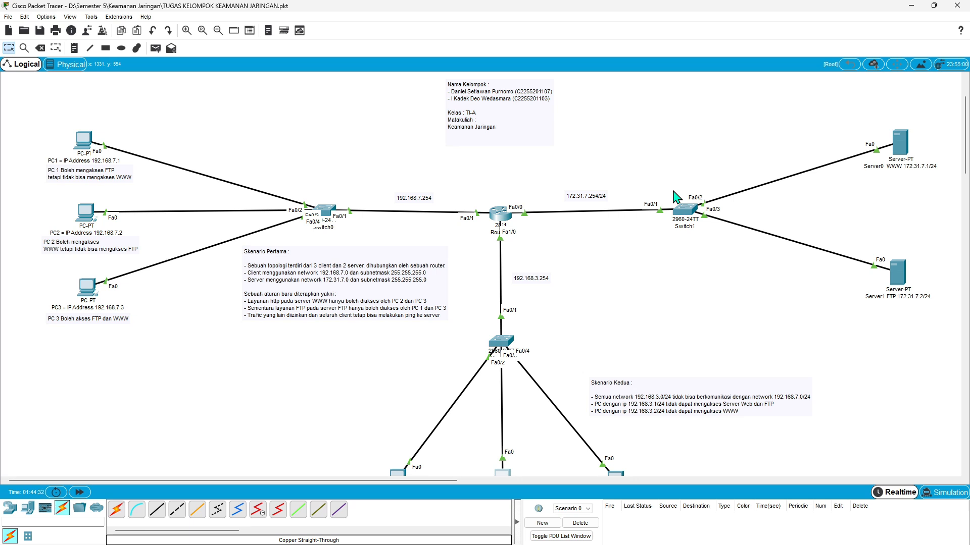
scroll(677, 197, up, 2)
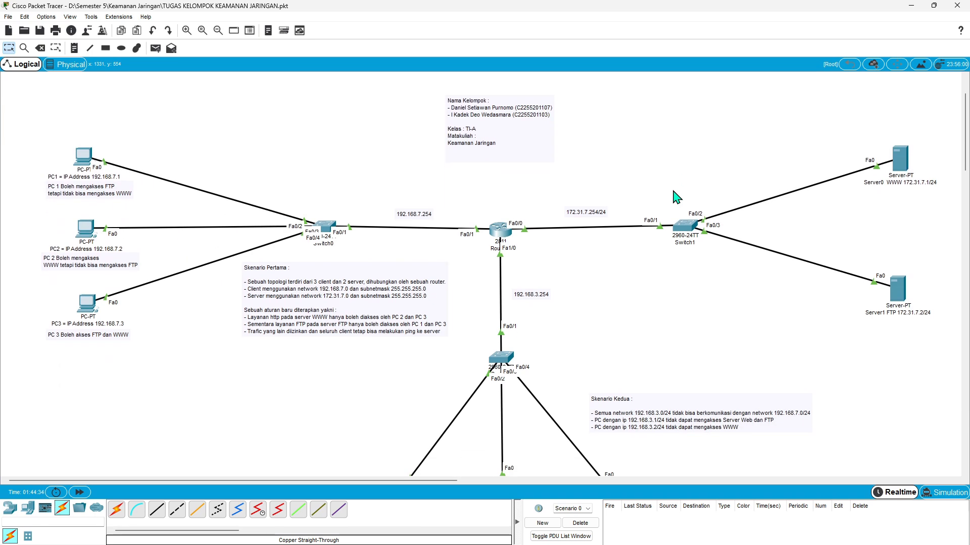
scroll(676, 197, down, 5)
scroll(677, 197, up, 6)
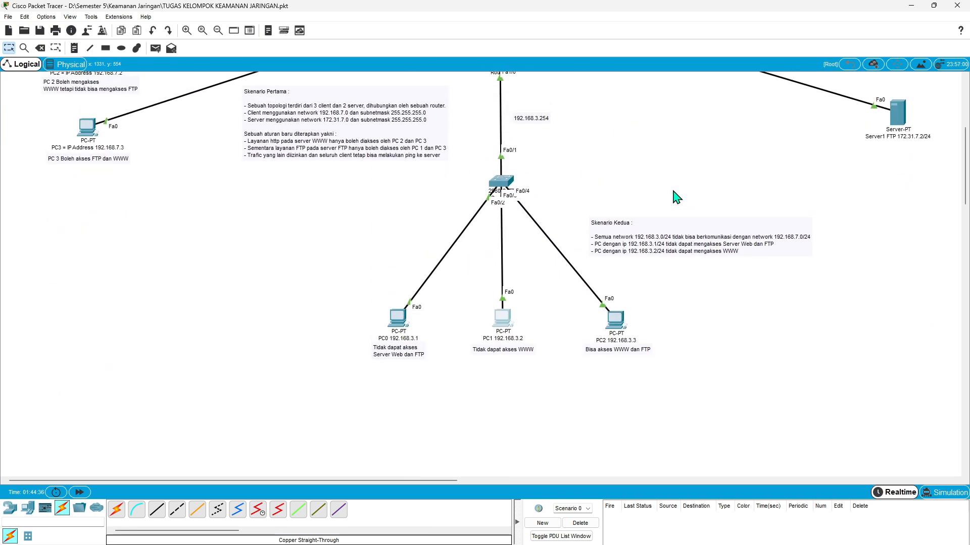